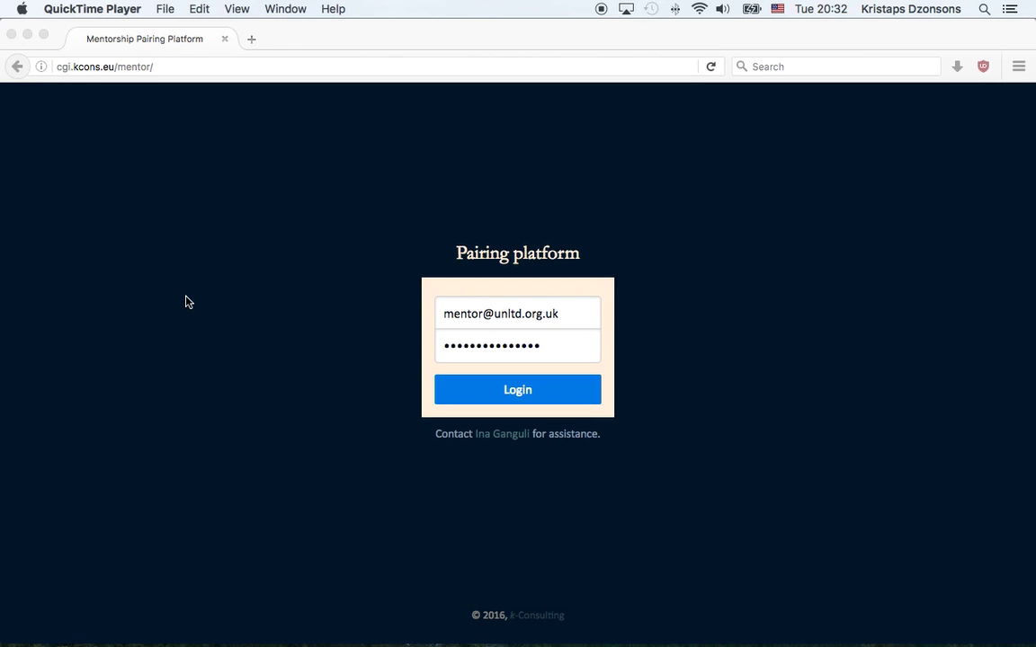
- In Firefox, log in to the pairing platform with the saved mentor e-mail and password
left_click(187, 302)
left_click(171, 65)
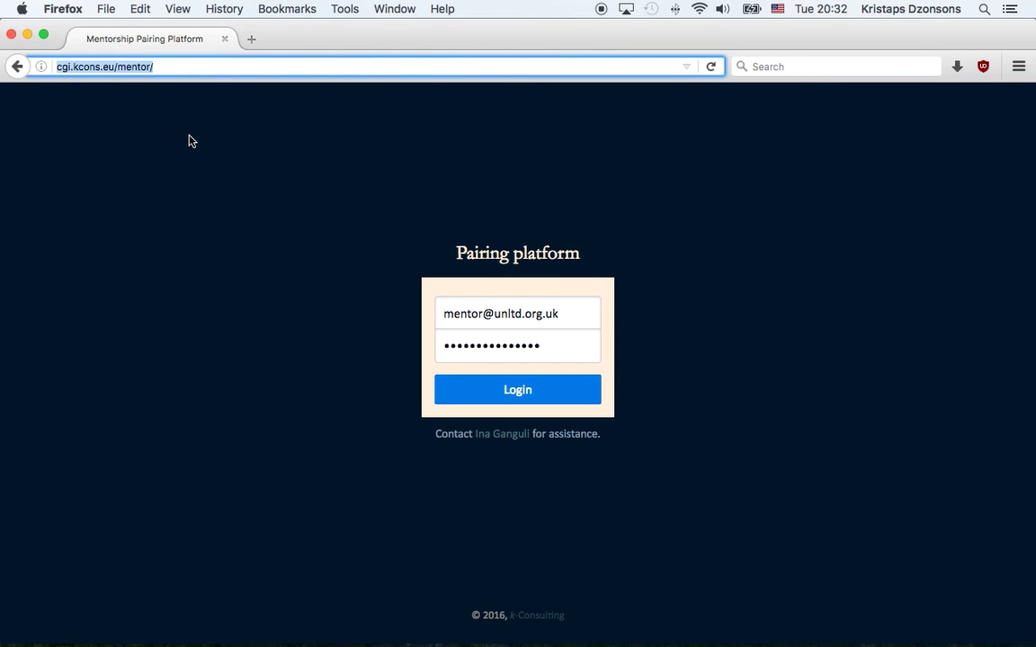
double_click(533, 314)
left_click(458, 316)
left_click(458, 315)
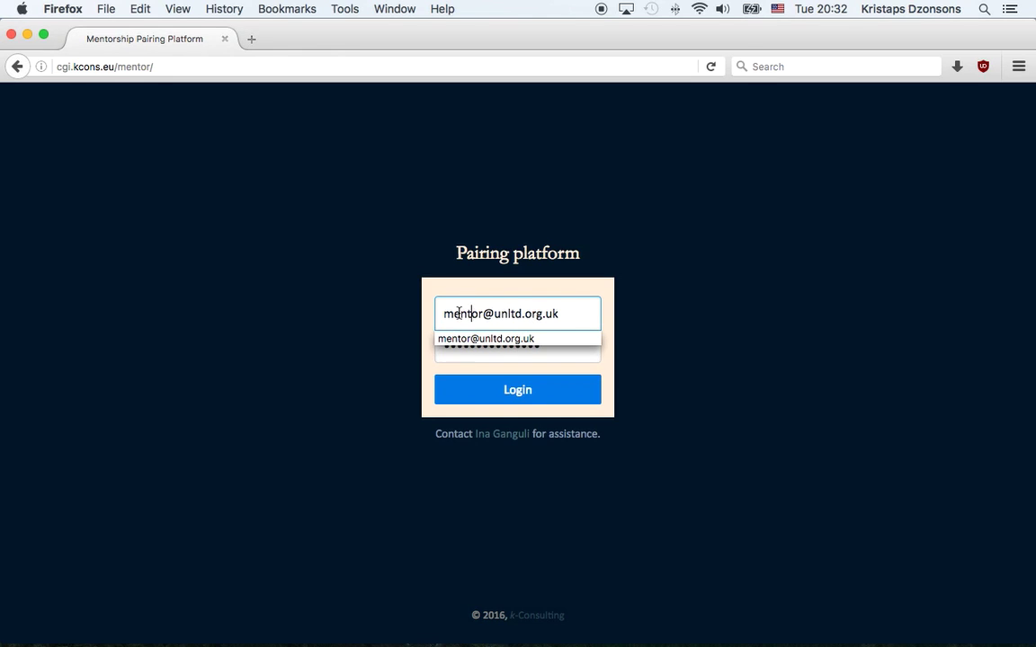
left_click(513, 346)
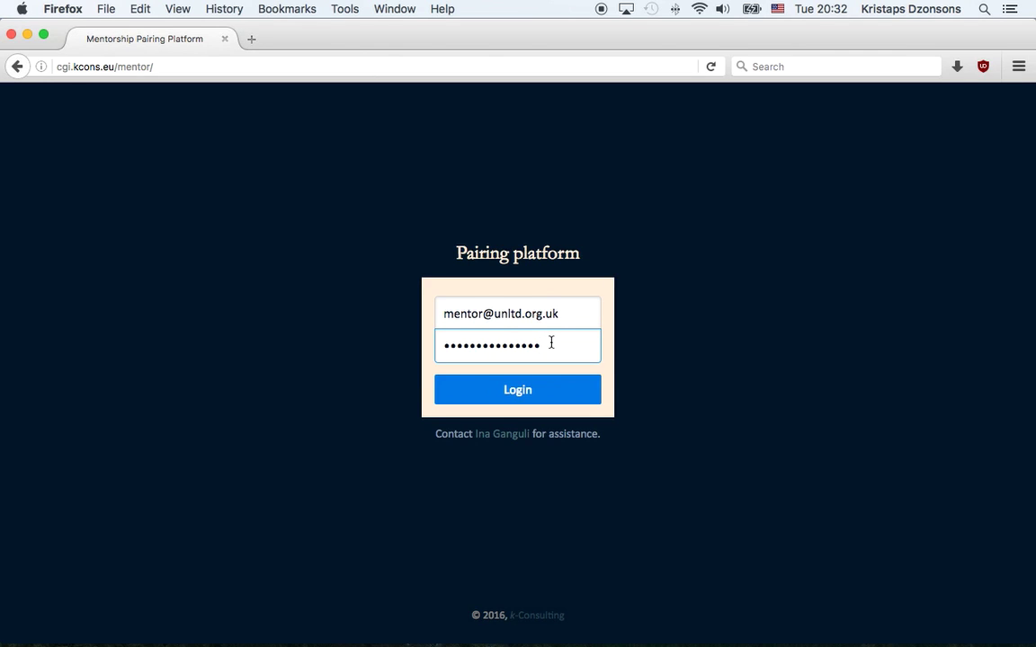
left_click(526, 386)
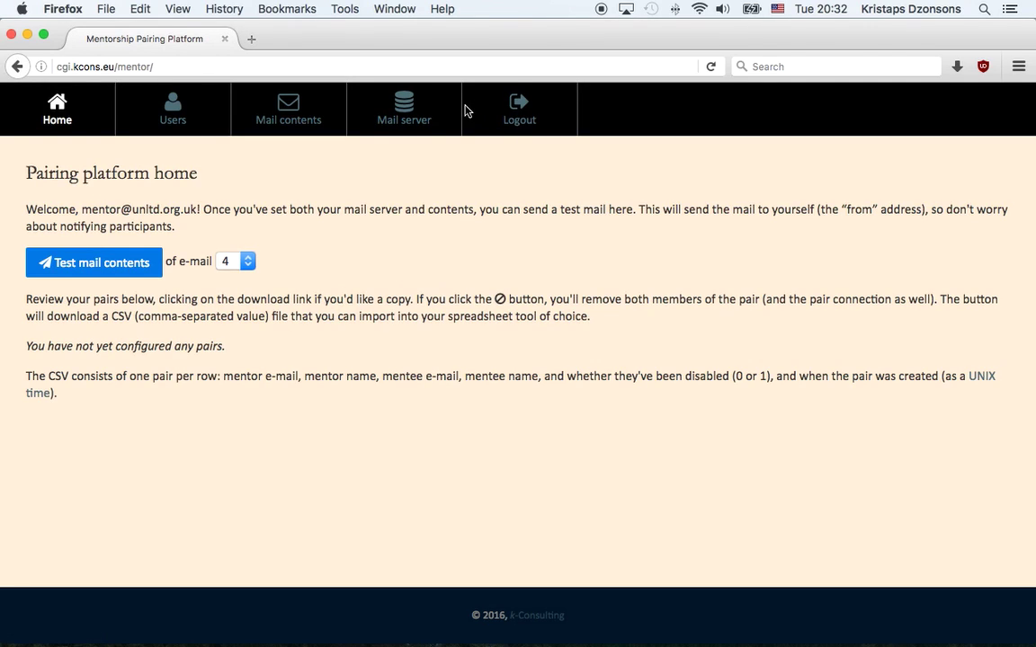
- Log out, then log back in with the saved credentials to reach the empty Home page
left_click(514, 105)
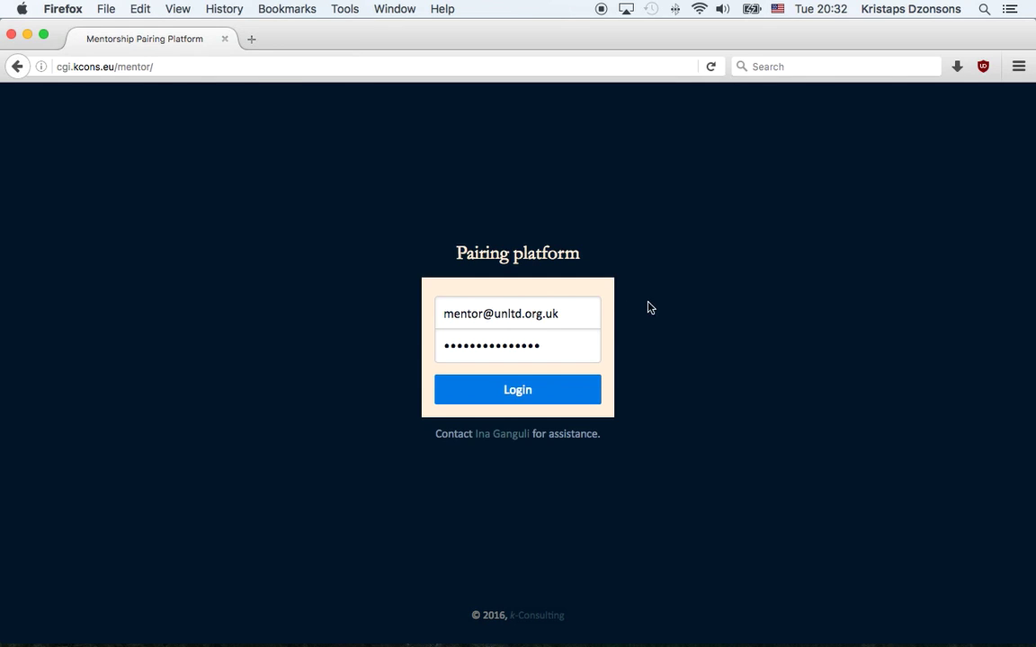
left_click(531, 388)
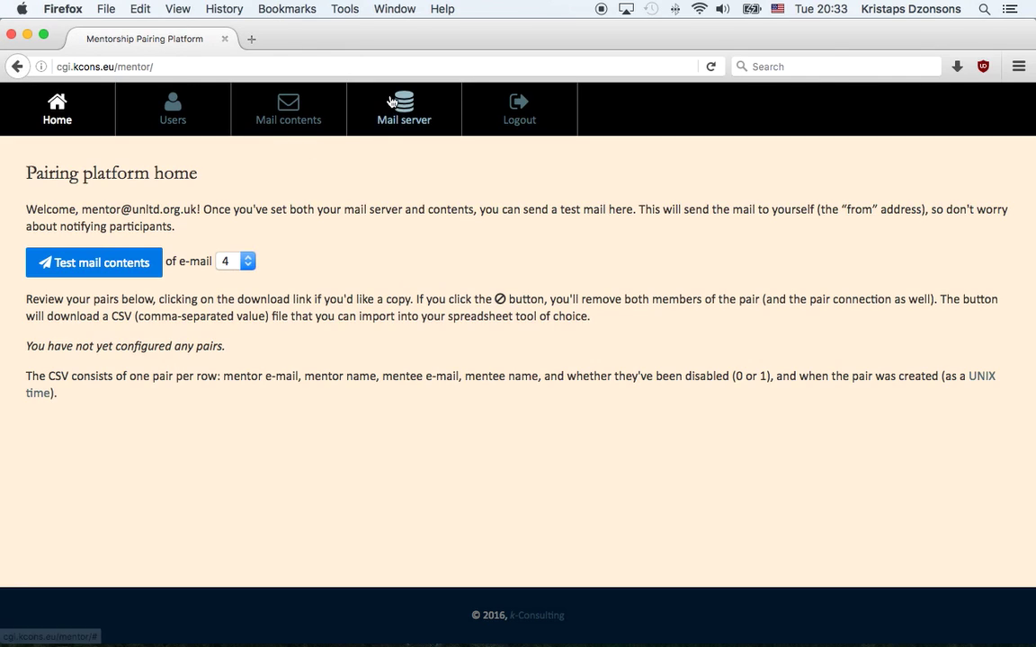
- Open the Mail server page and look over its sender address, SMTP server and server user
left_click(392, 101)
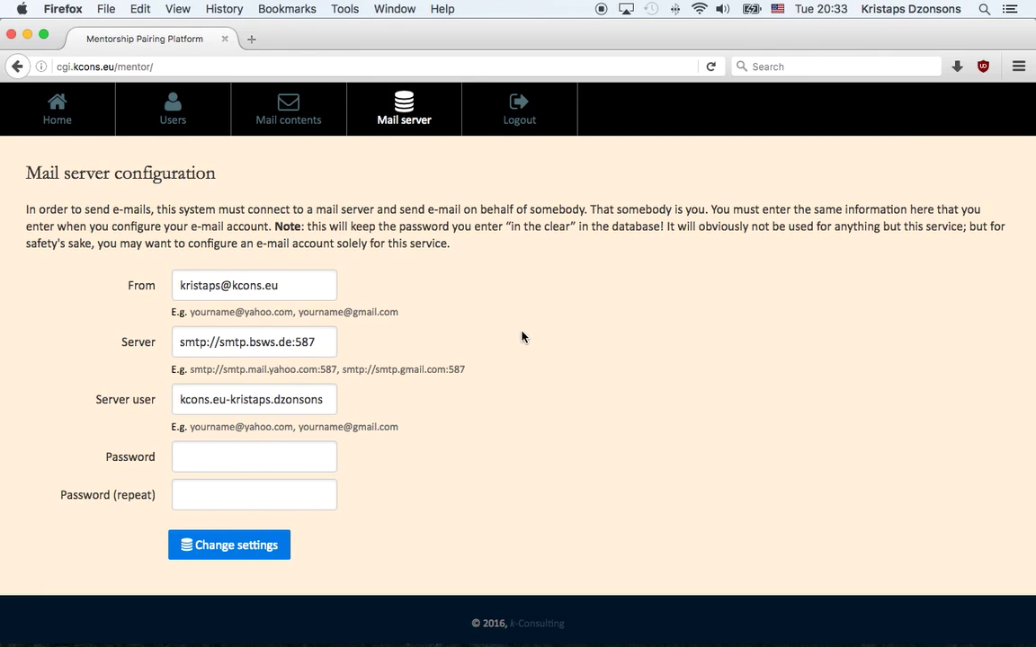
scroll(522, 337, "down", 1)
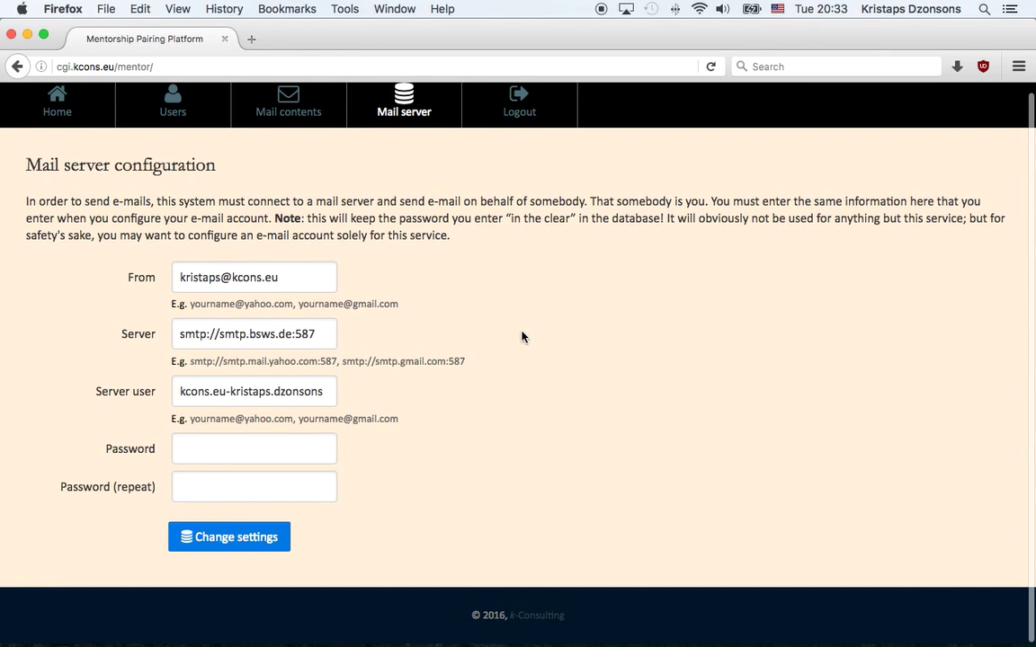
scroll(522, 337, "up", 1)
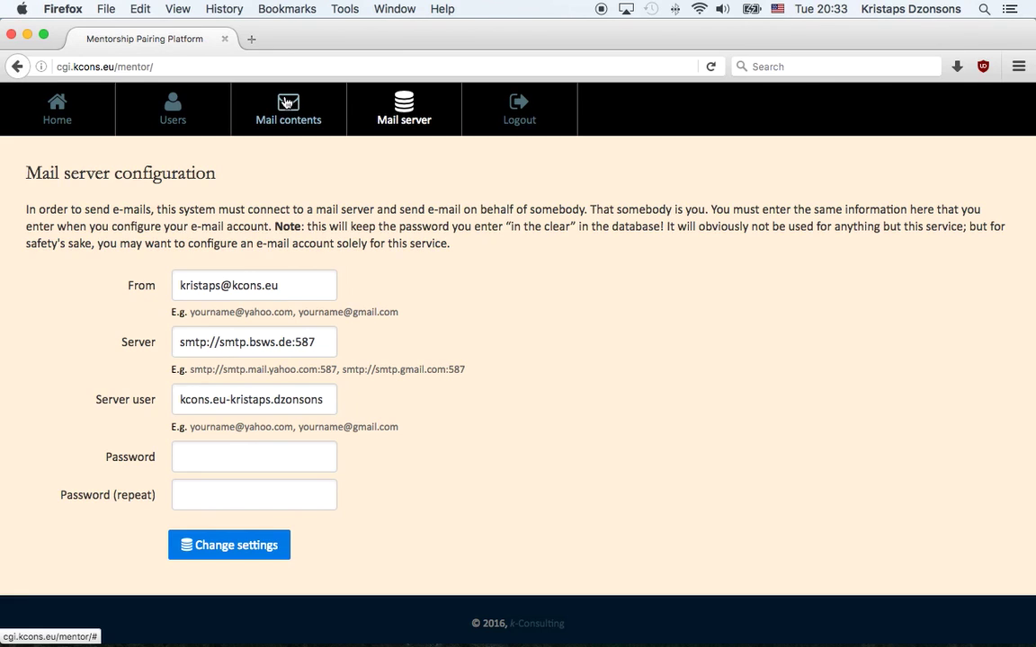
- Scroll through the HTML in the Mail contents 1 template, then go back to Home
left_click(286, 102)
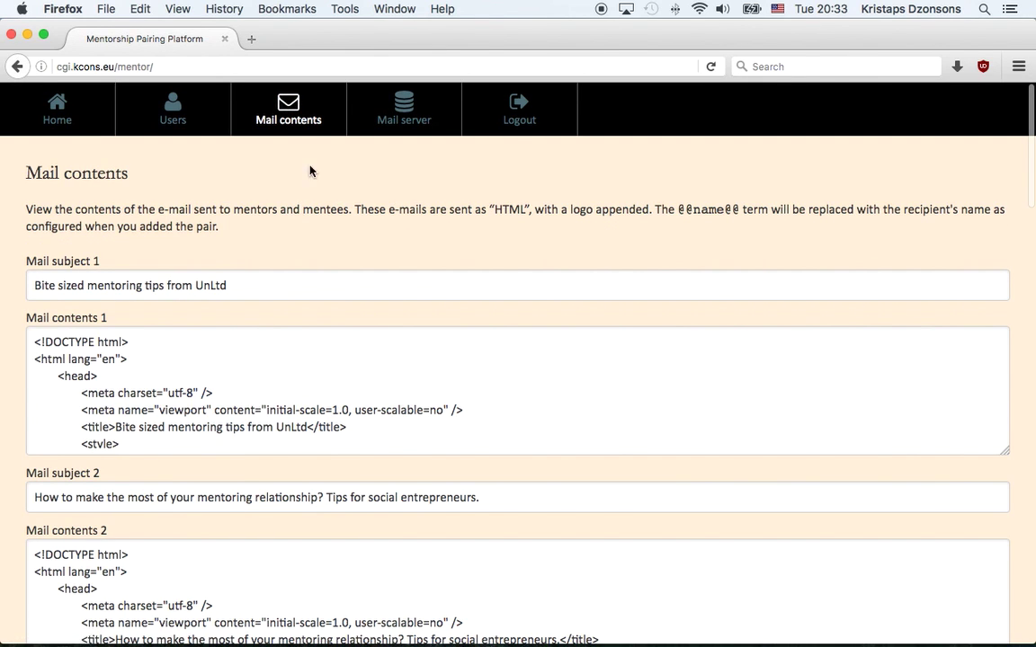
scroll(273, 329, "down", 3)
scroll(273, 327, "up", 2)
left_click(272, 328)
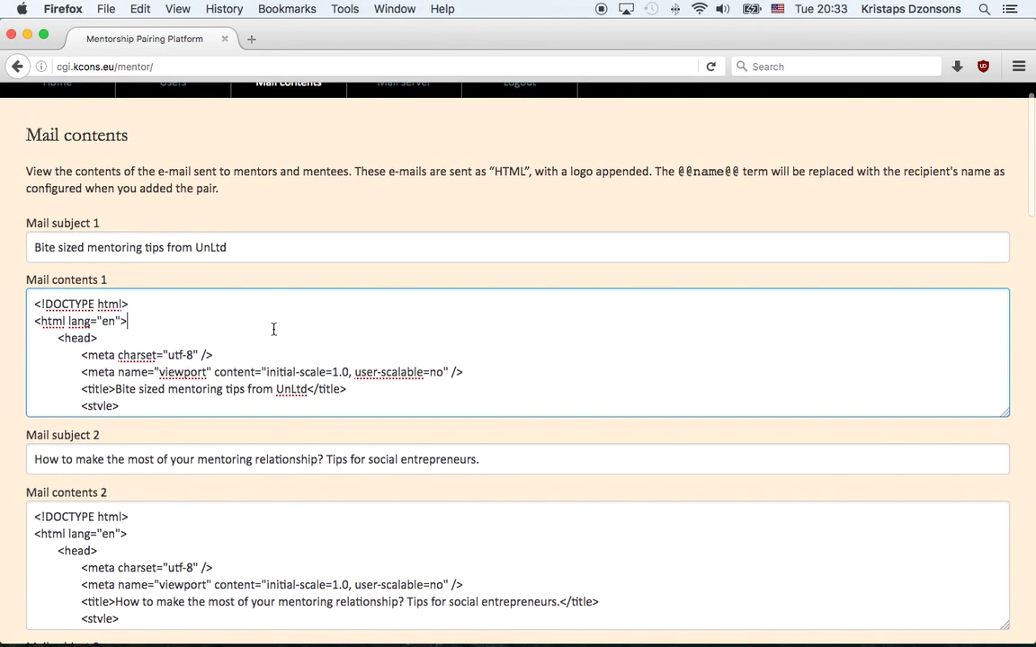
left_click_drag(275, 372, 296, 364)
left_click(296, 364)
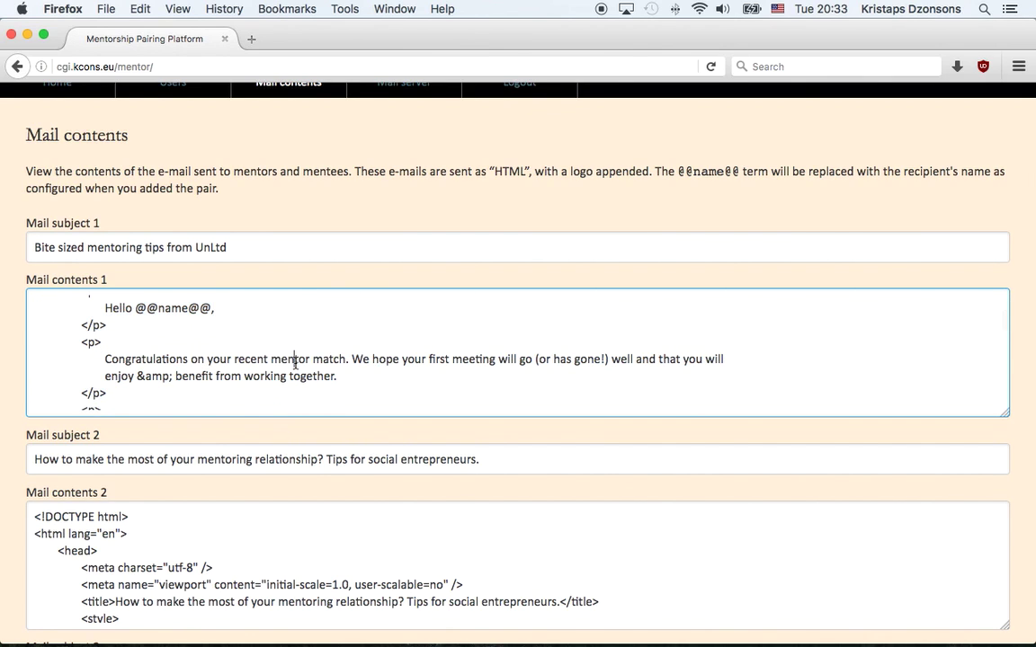
scroll(295, 363, "down", 2)
scroll(294, 363, "down", 10)
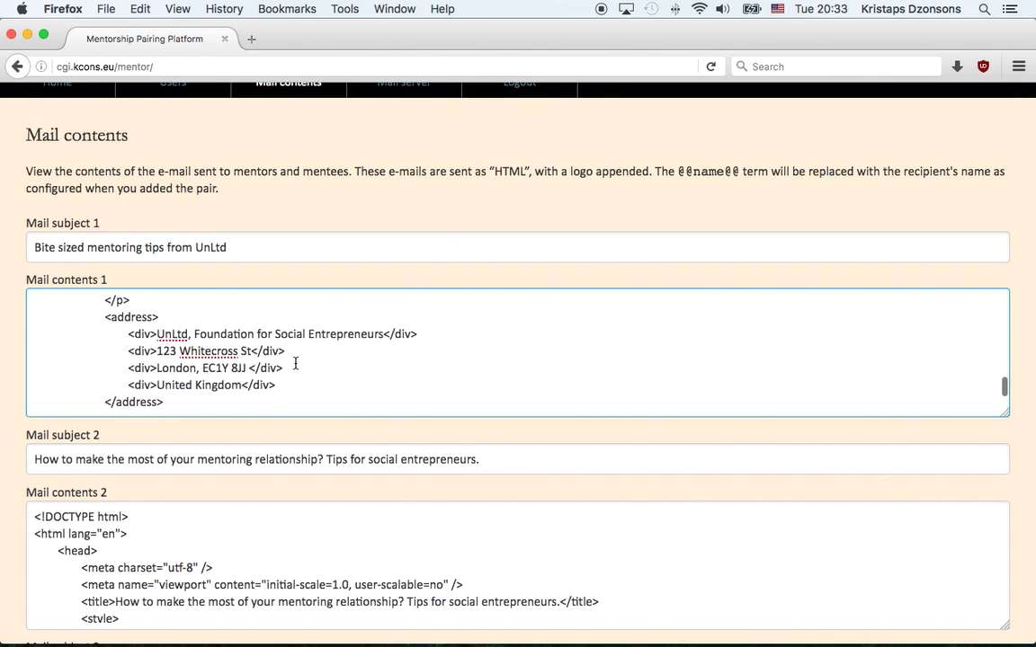
scroll(295, 363, "up", 10)
scroll(210, 143, "up", 1)
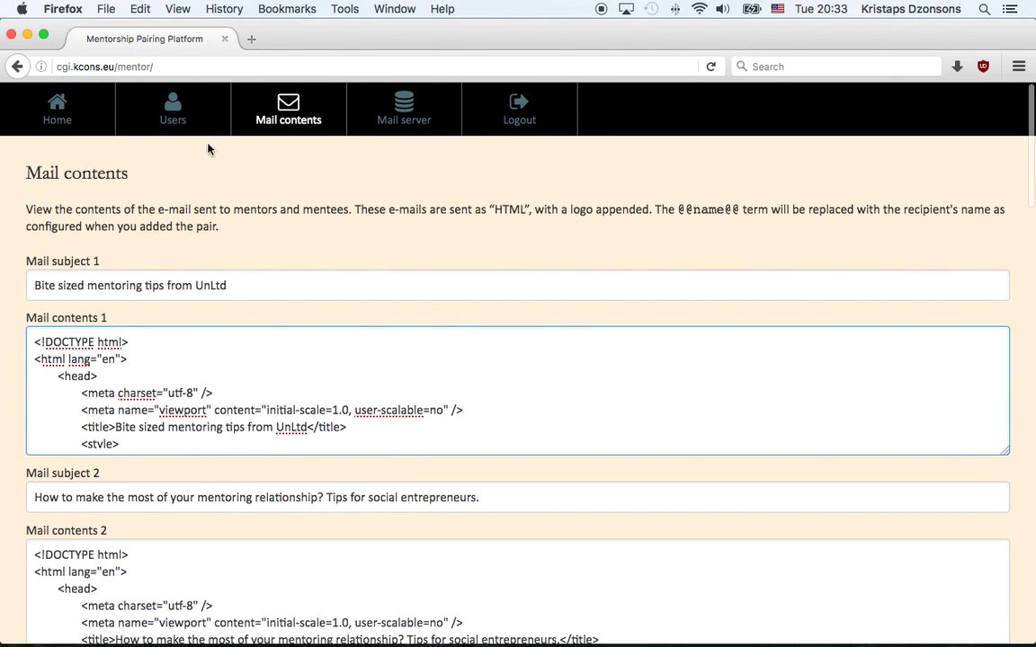
left_click(56, 106)
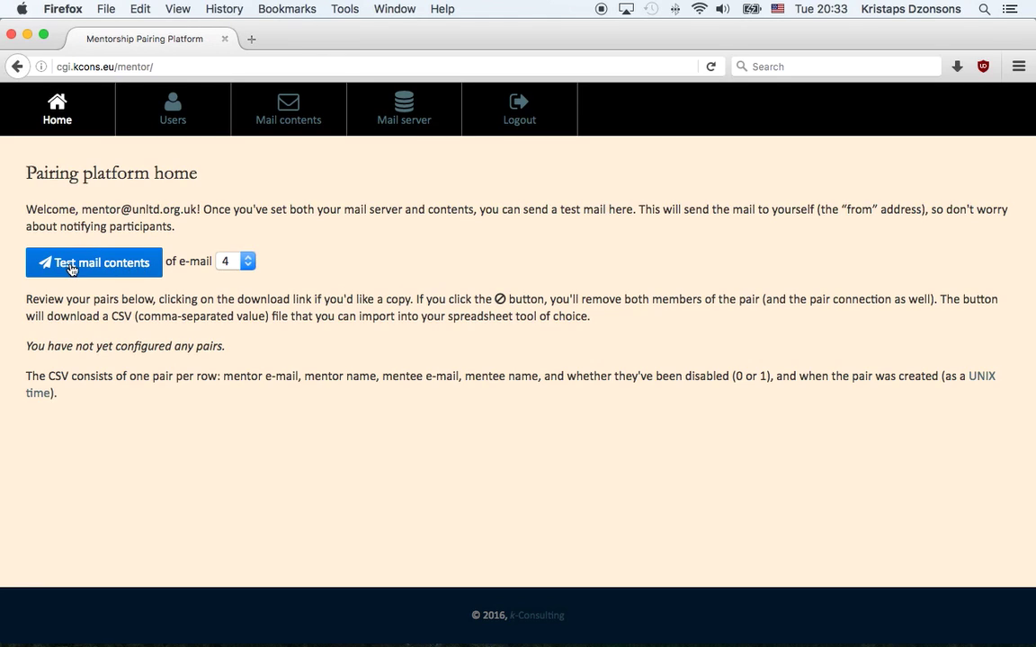
- Send yourself a test of e-mail 6 from the Home page
left_click(243, 261)
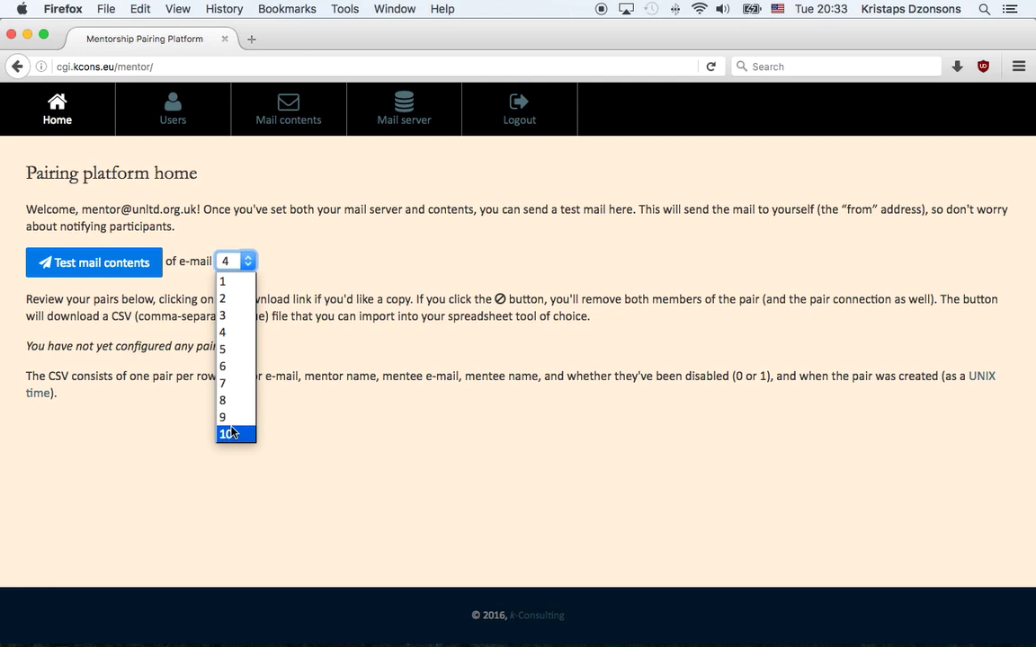
left_click(253, 366)
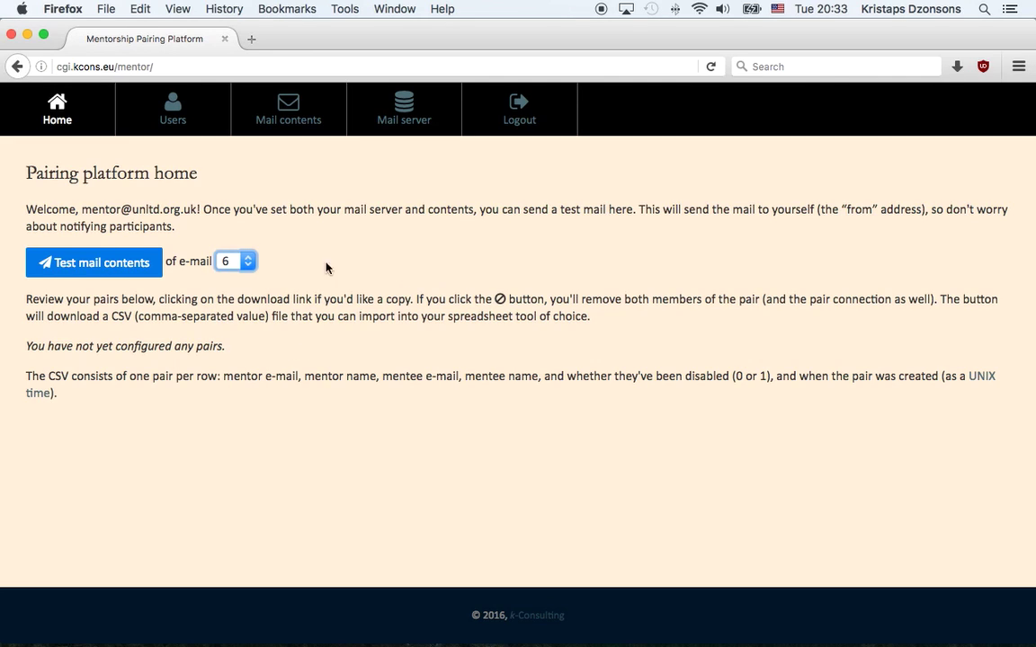
left_click(101, 264)
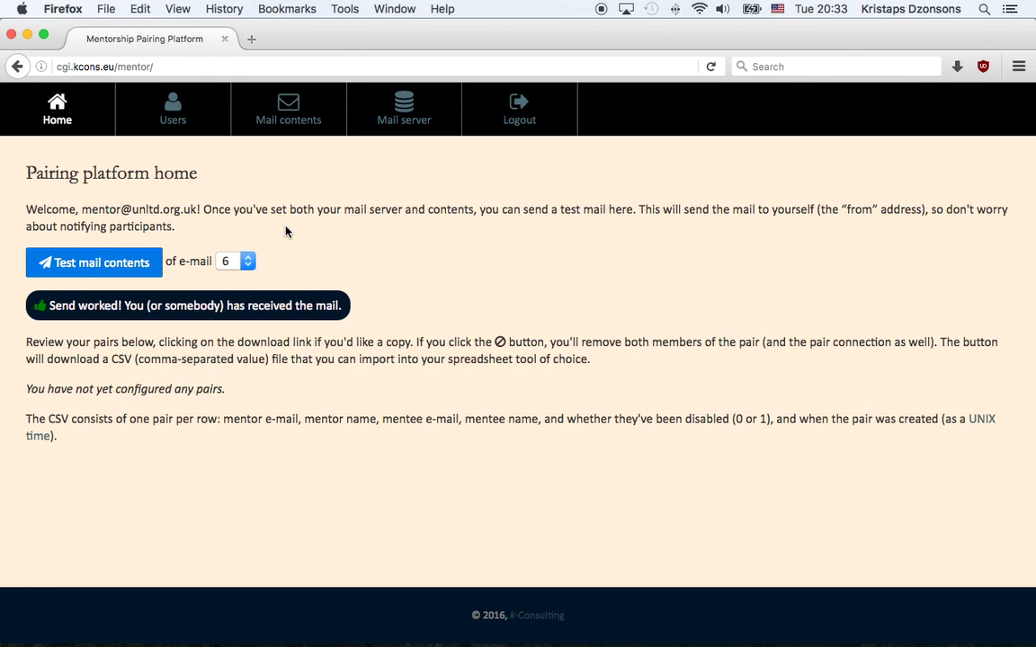
- Check the sender address on the Mail server page, then go back to Home
left_click(405, 121)
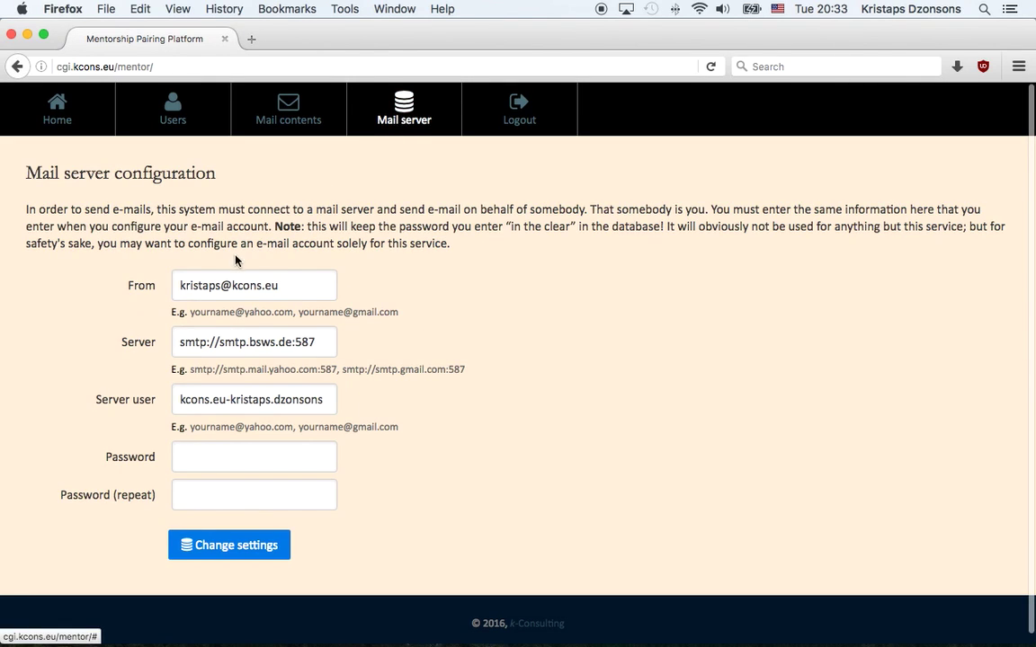
double_click(194, 285)
double_click(255, 285)
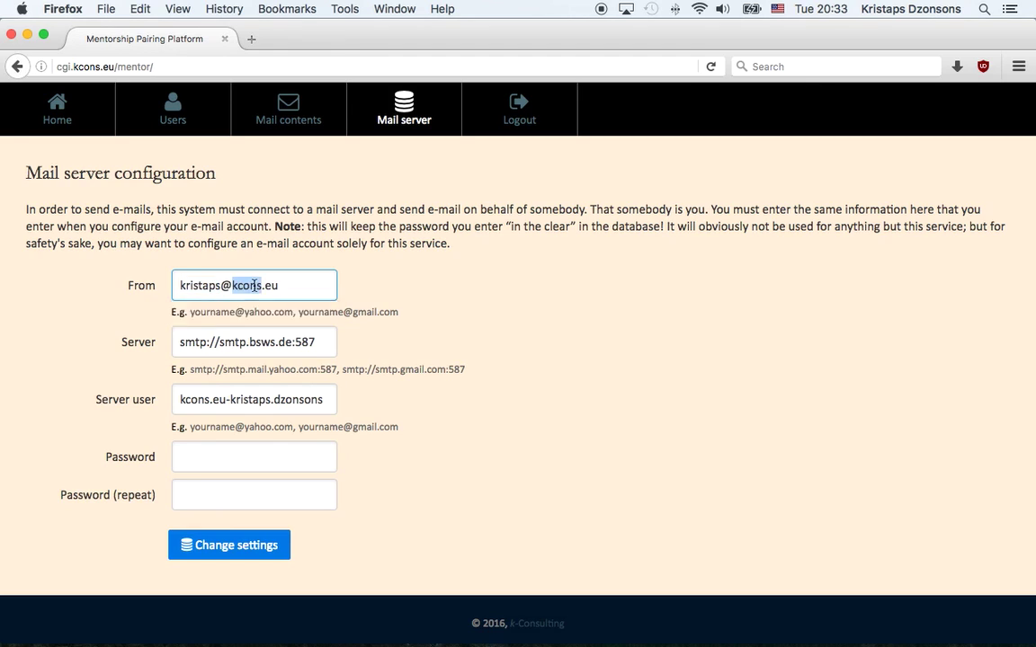
triple_click(256, 285)
left_click(57, 108)
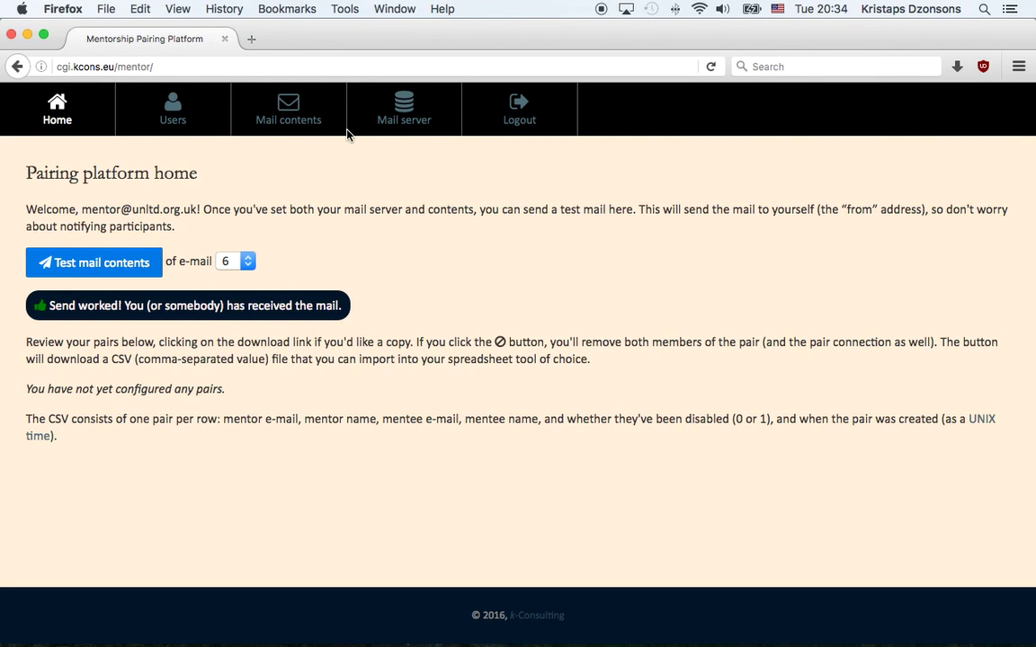
- Go to the Users page and look over the Add users form and the CSV pairs box
left_click(172, 108)
scroll(548, 254, "down", 1)
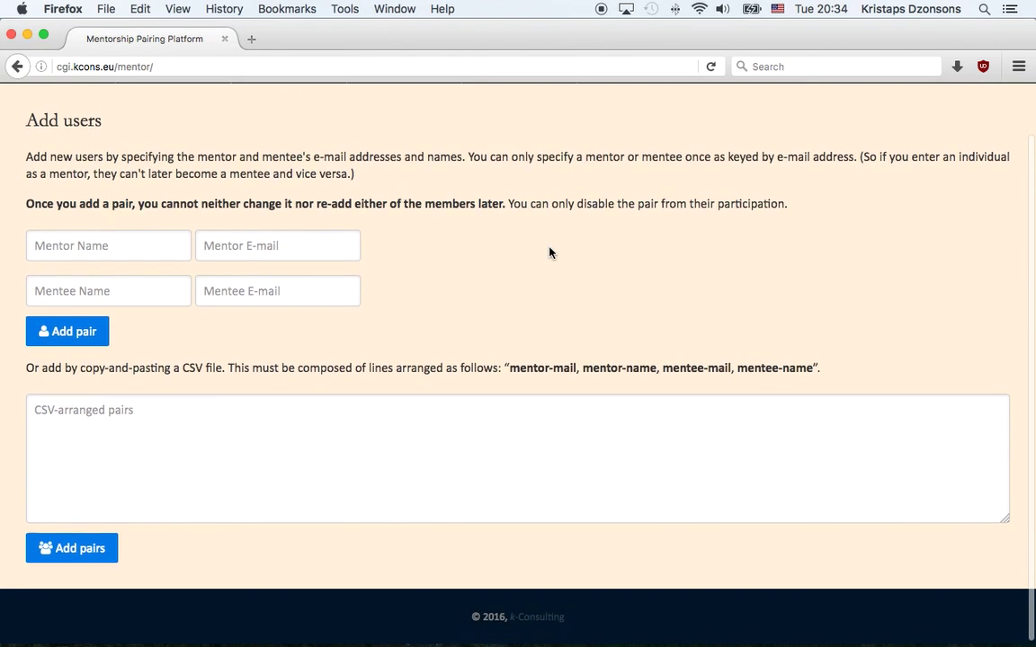
scroll(549, 250, "up", 1)
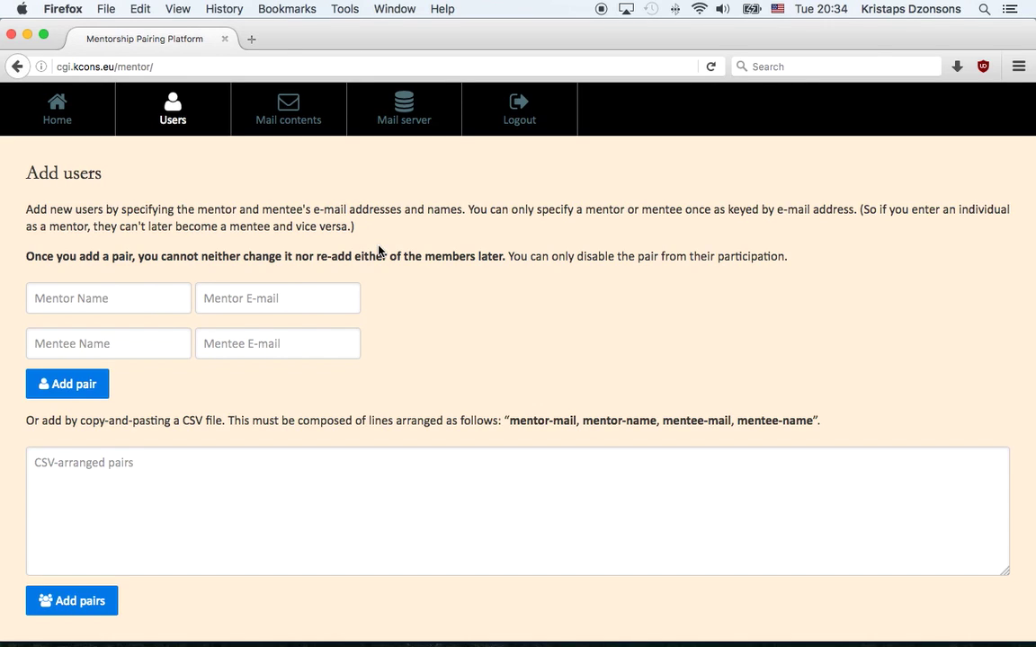
left_click(440, 481)
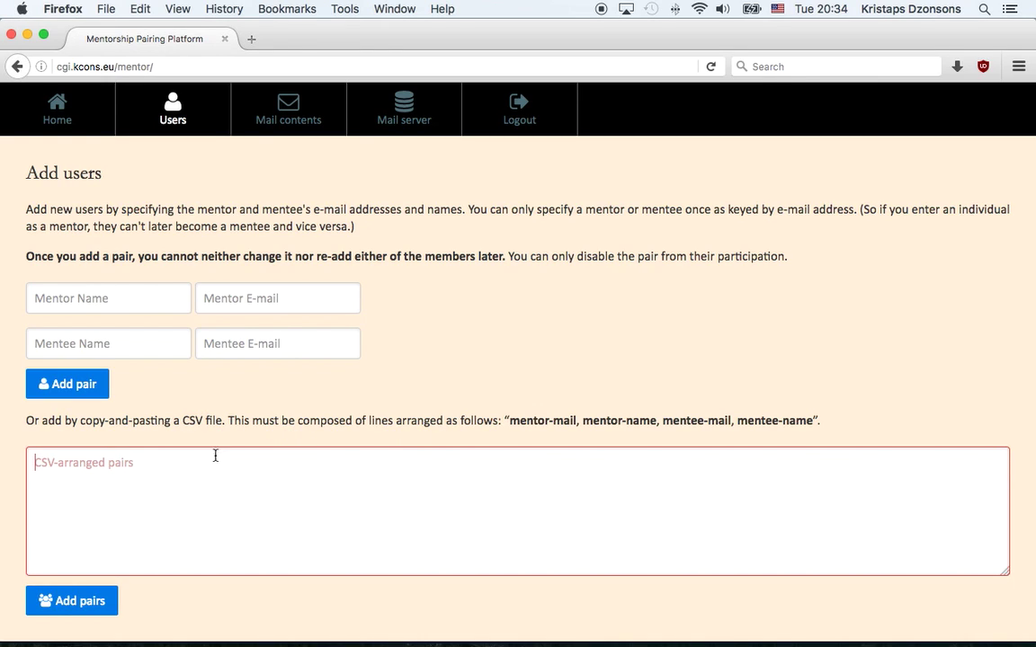
left_click(509, 423)
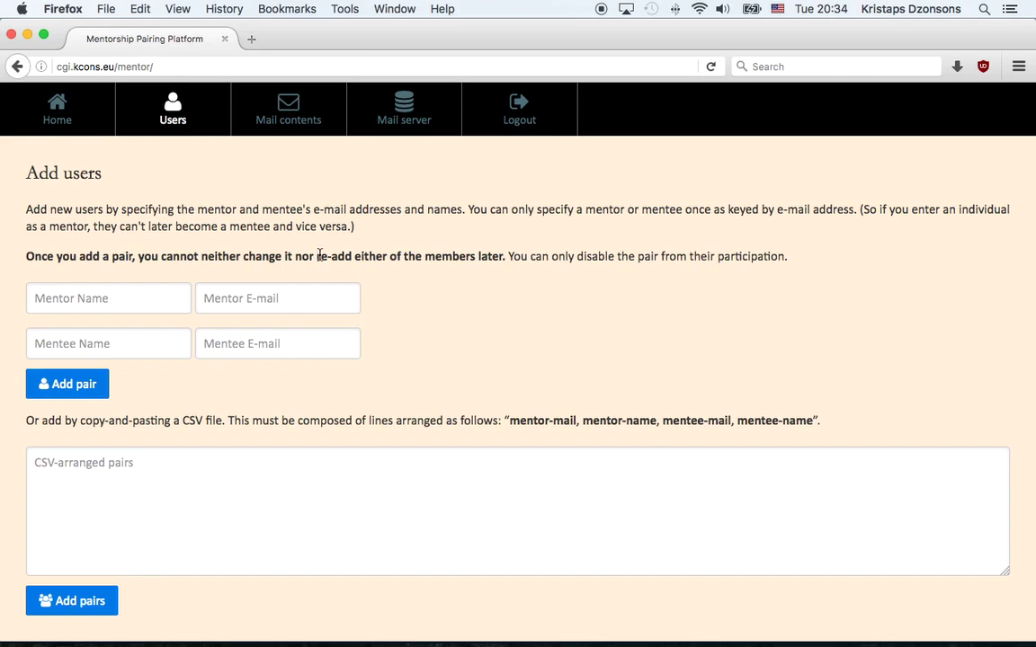
scroll(417, 260, "down", 1)
- Enter the mentor's and mentee's names and e-mails, fixing an e-mail typo, and add the pair
left_click(141, 290)
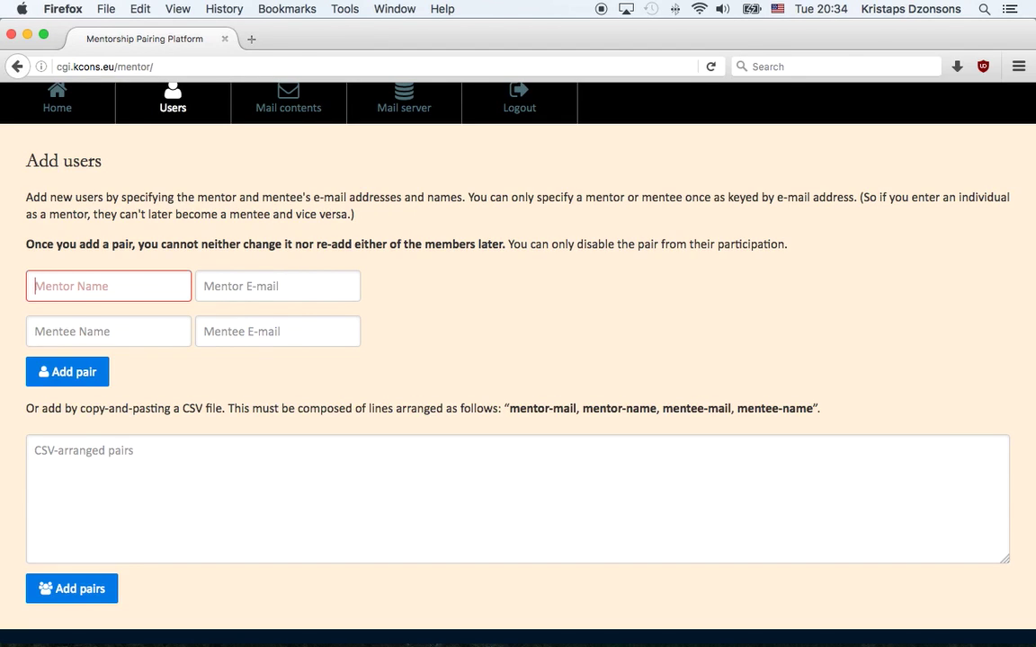
type("Professor Sn")
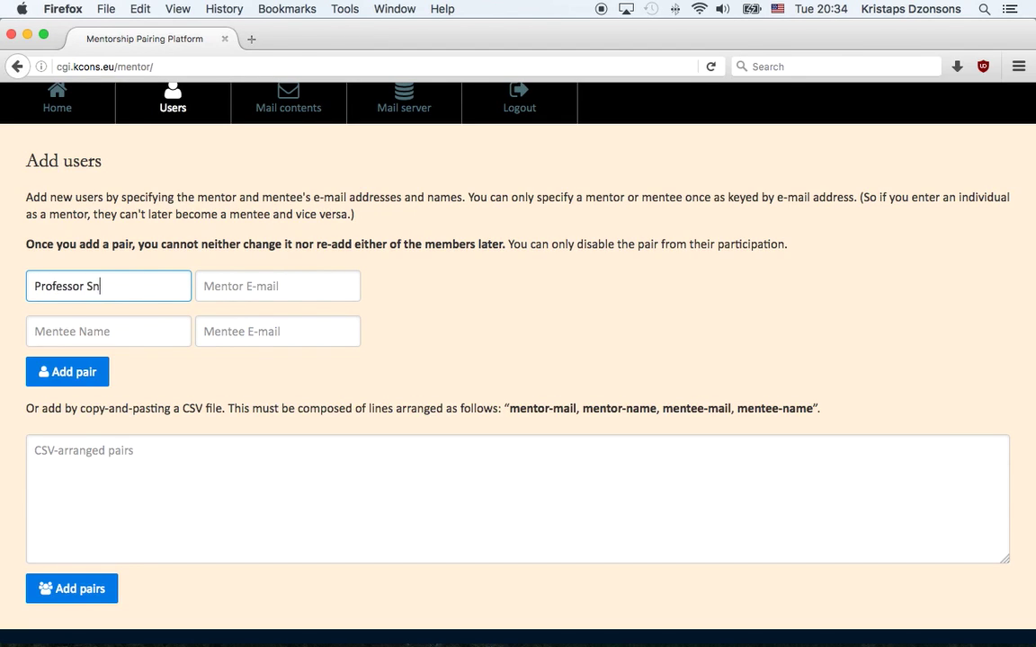
type("ape")
key("Tab")
type("snape")
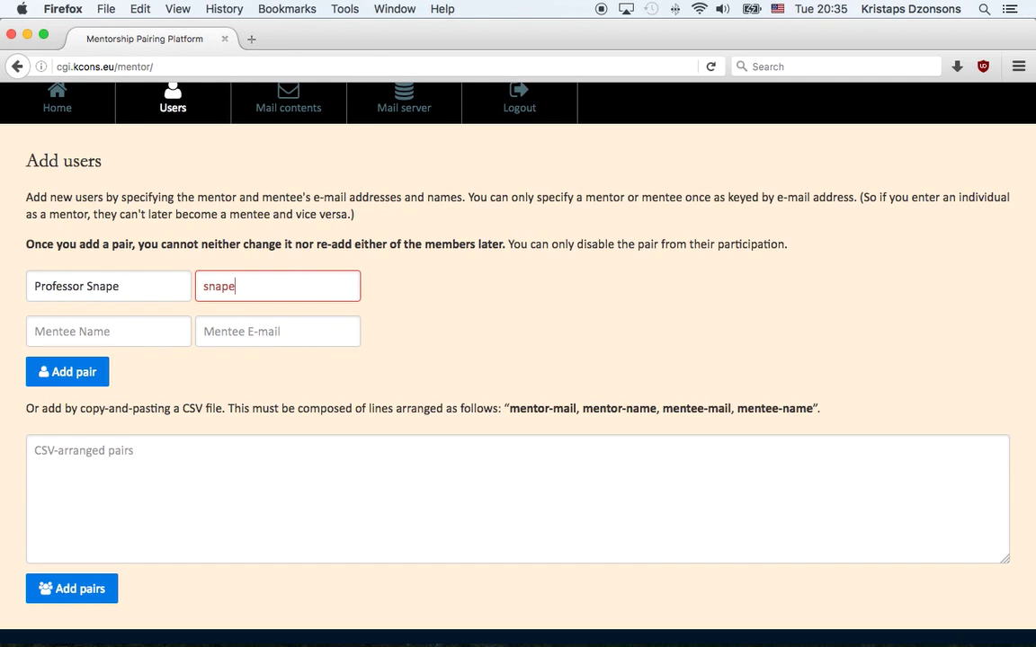
type("@scary.com")
key("Tab")
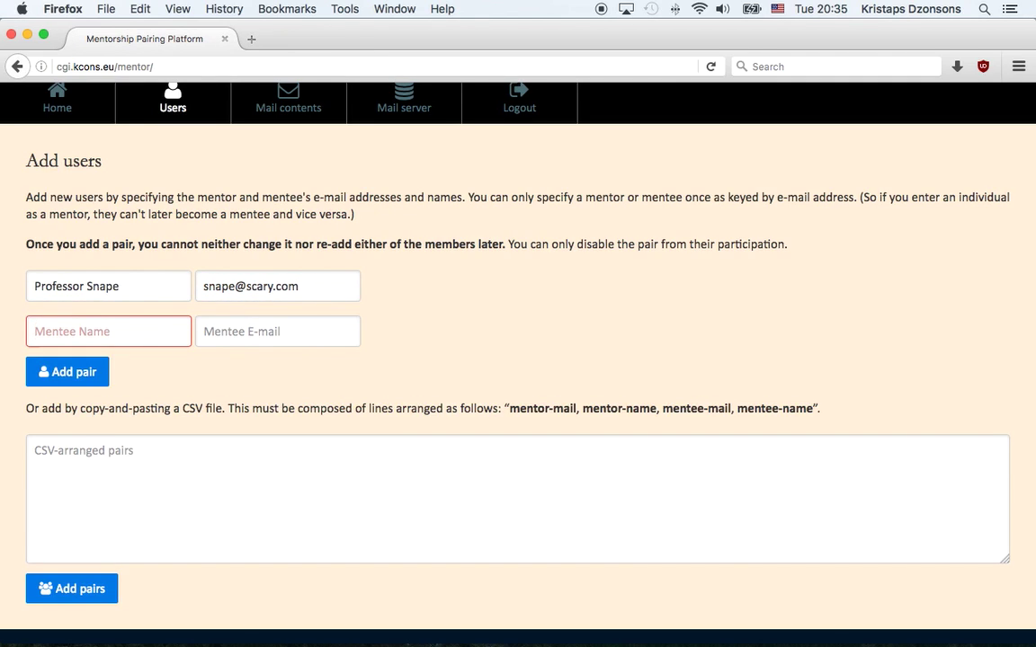
type("Harry Potter")
key("Tab")
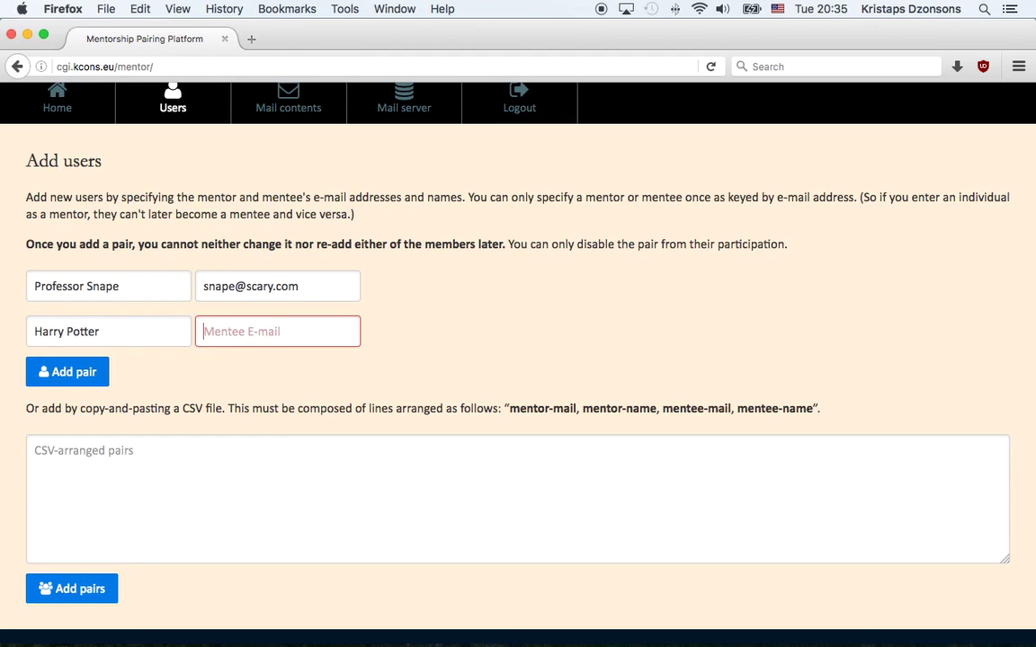
type("harry@st")
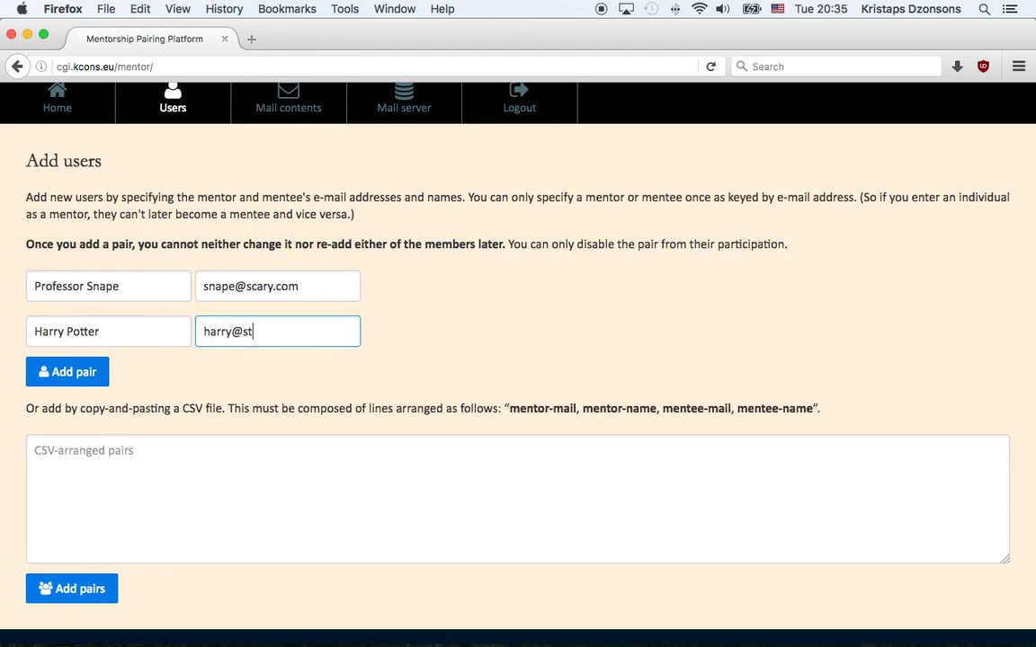
type("opwhining.com")
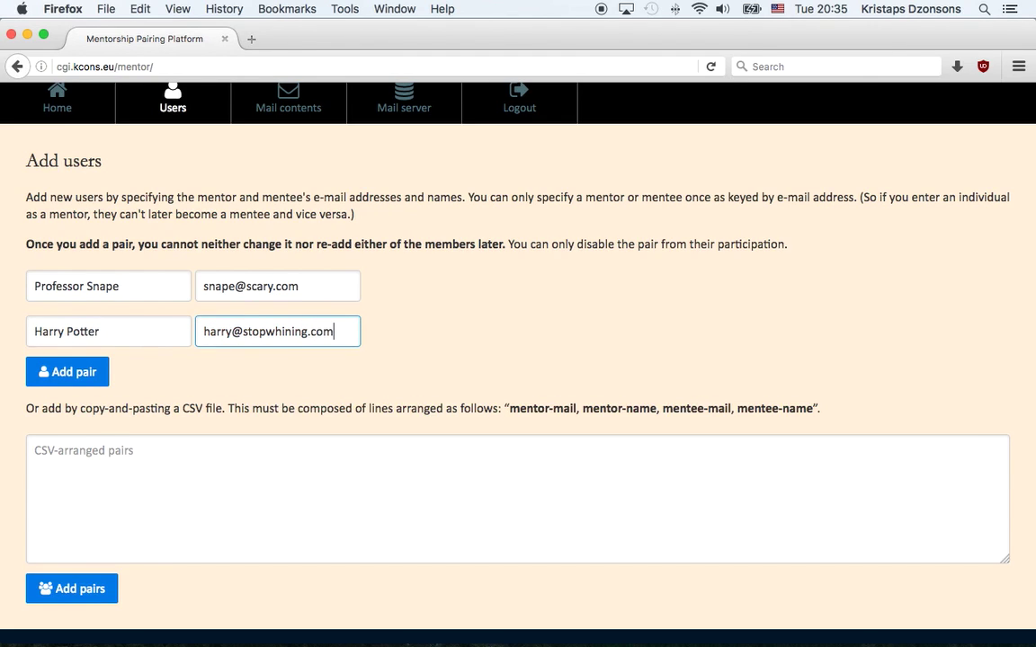
left_click(183, 479)
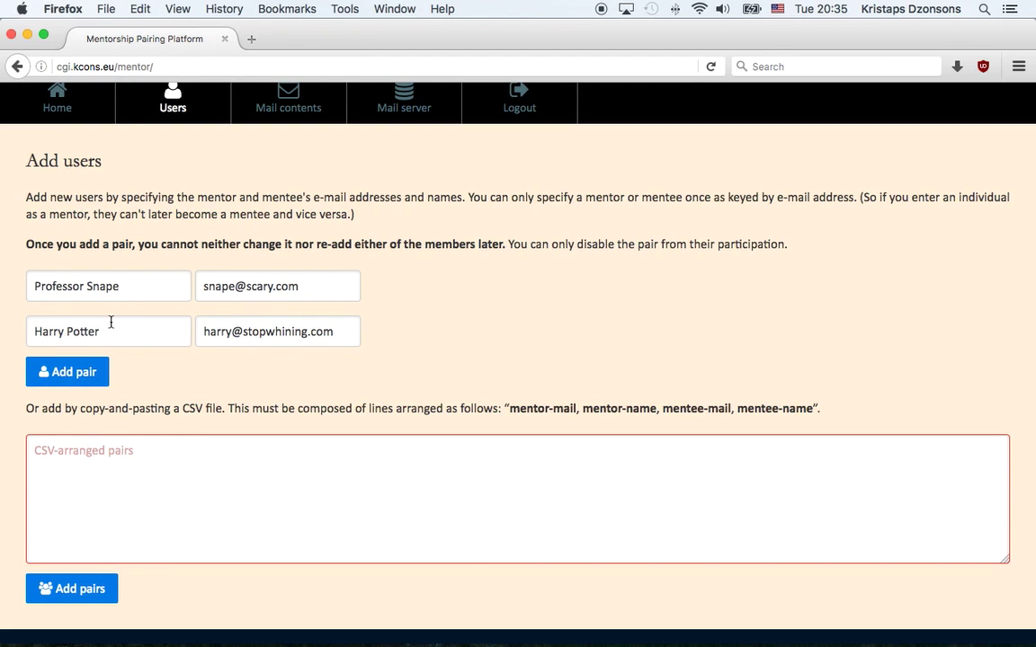
left_click(88, 372)
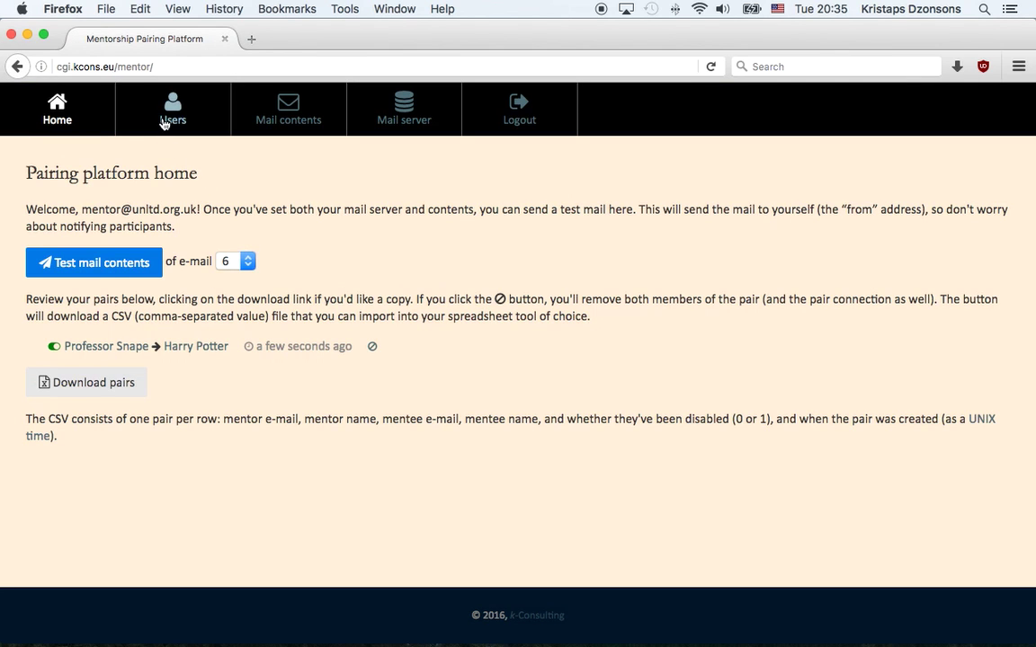
- Go back to the Users page for a blank add-pair form
left_click(169, 119)
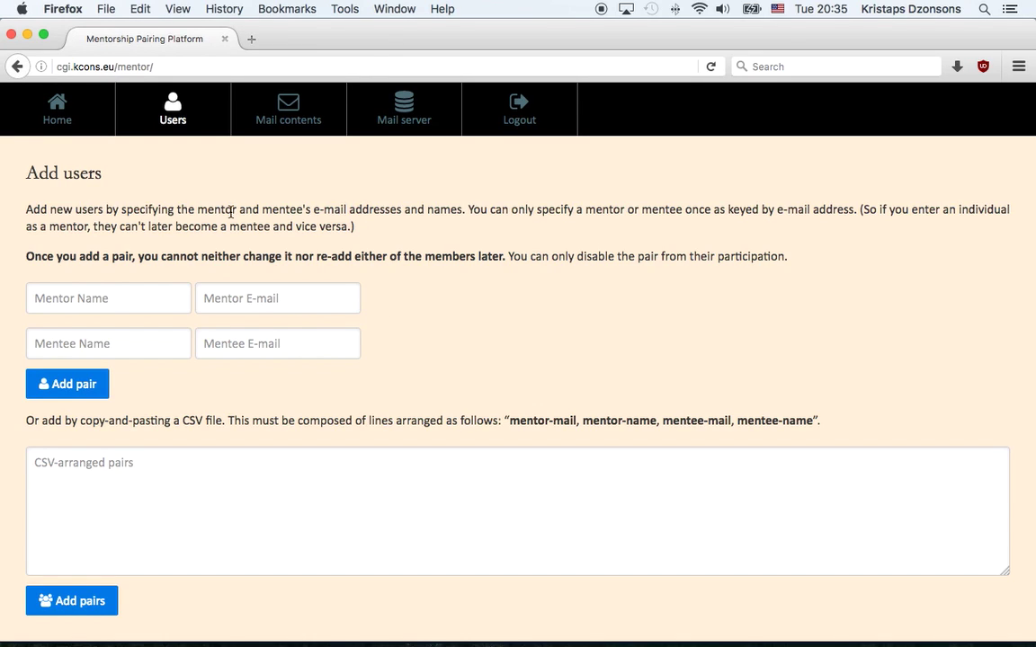
left_click(59, 114)
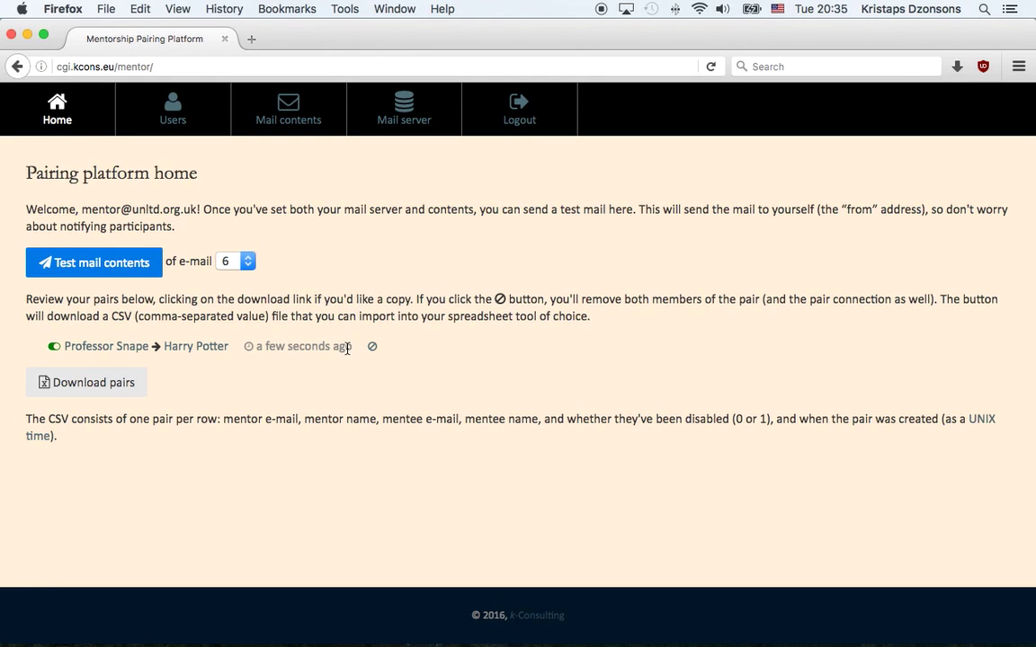
left_click_drag(342, 348, 306, 345)
left_click(294, 346)
mouse_move(54, 349)
left_click(160, 115)
- Enter the second mentor's and mentee's names and e-mail addresses, then add the pair
left_click(147, 294)
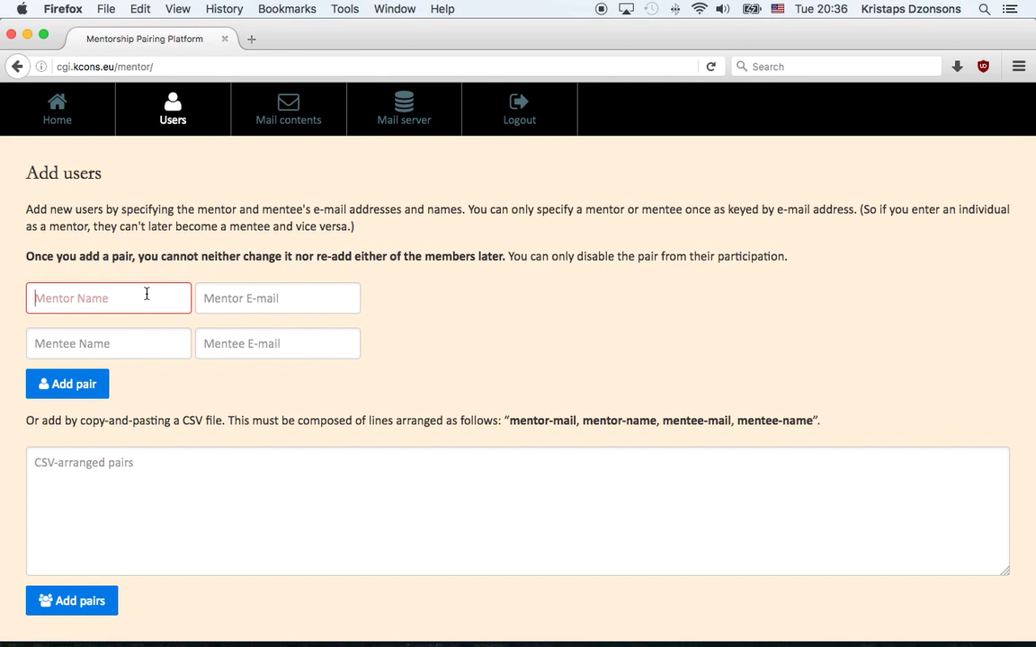
type("Kristaps Dzonsons")
key("Tab")
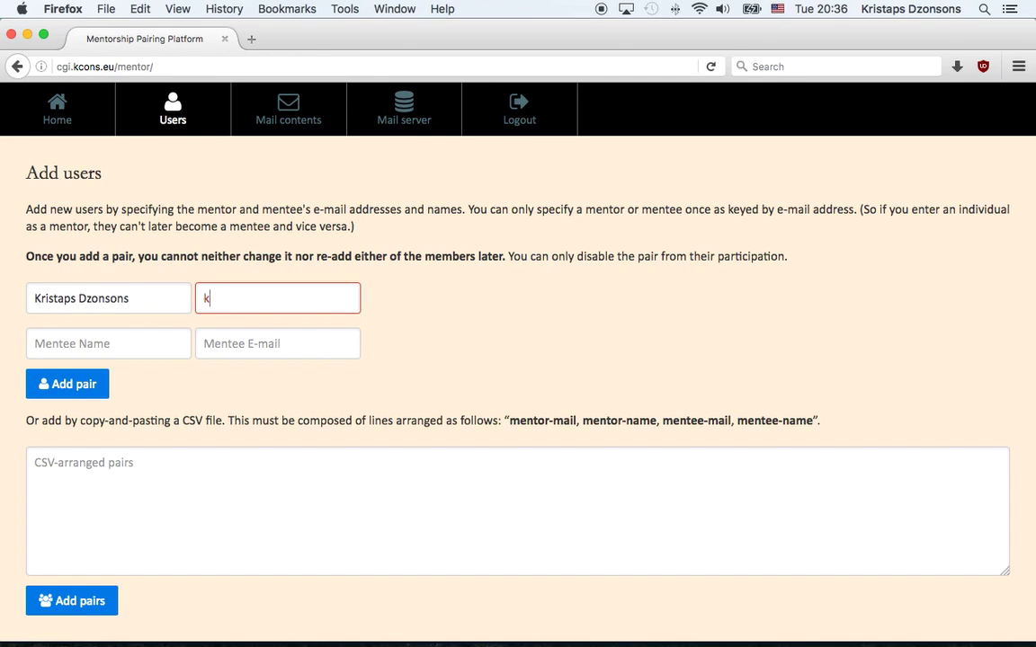
key("Tab")
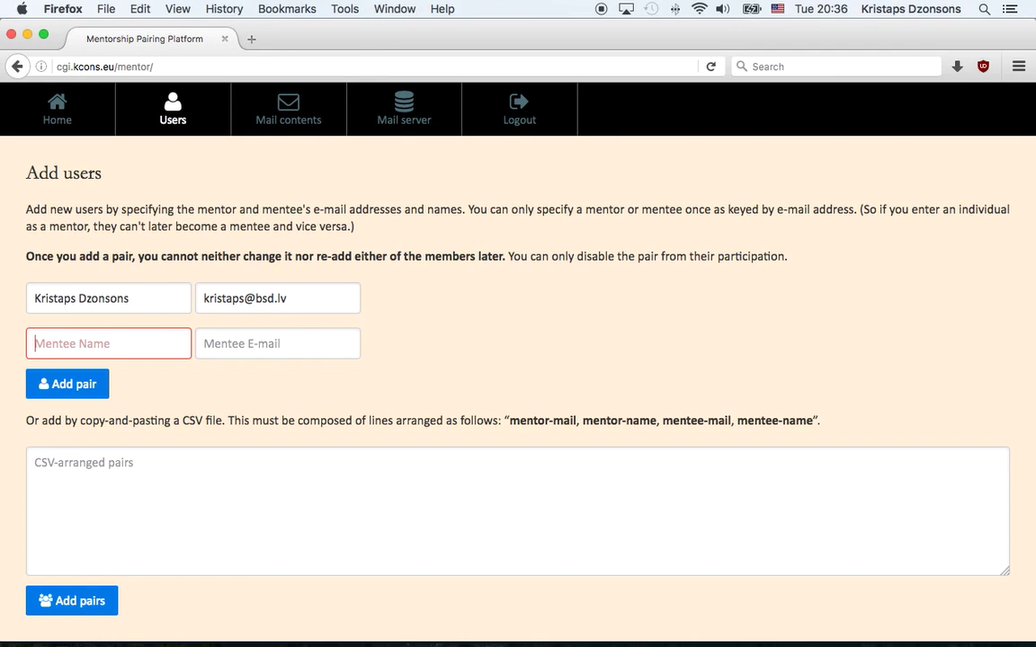
type("Kristaps")
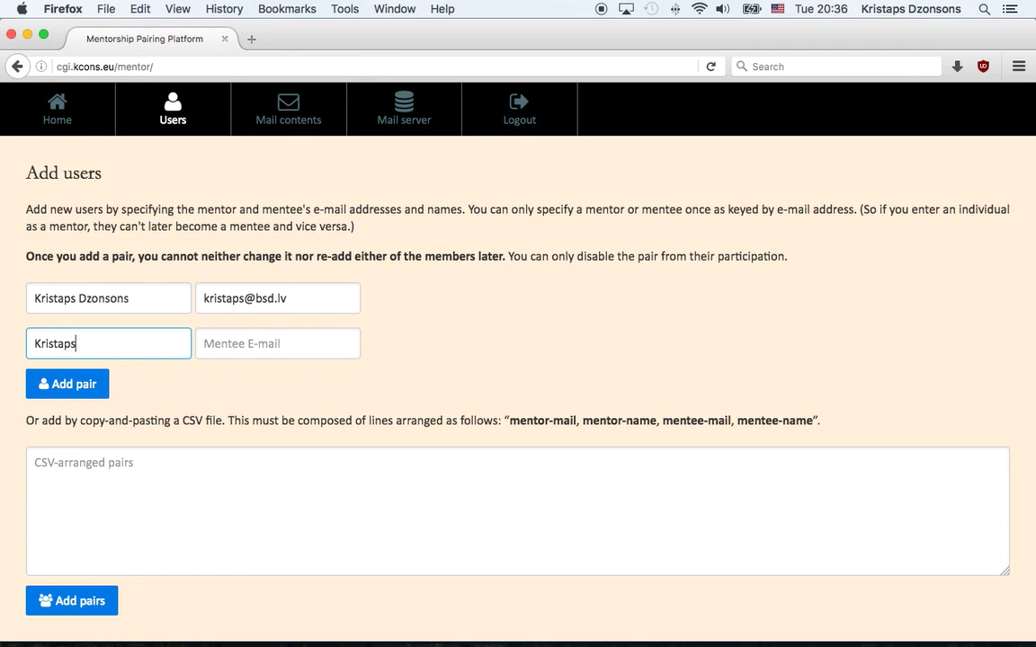
type(" (2) Dzonsons")
key("Tab")
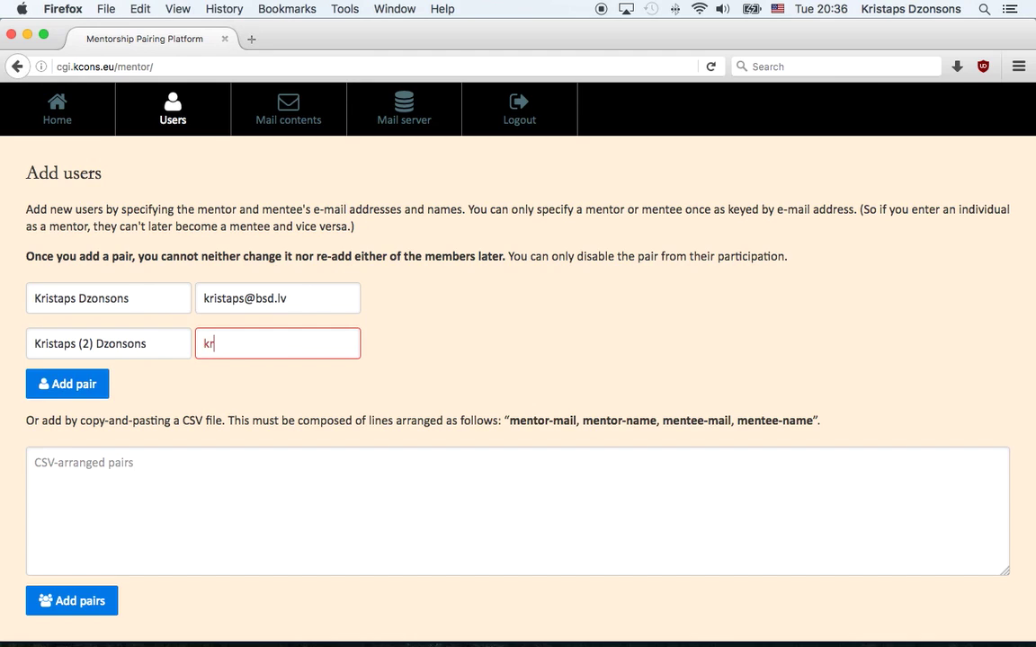
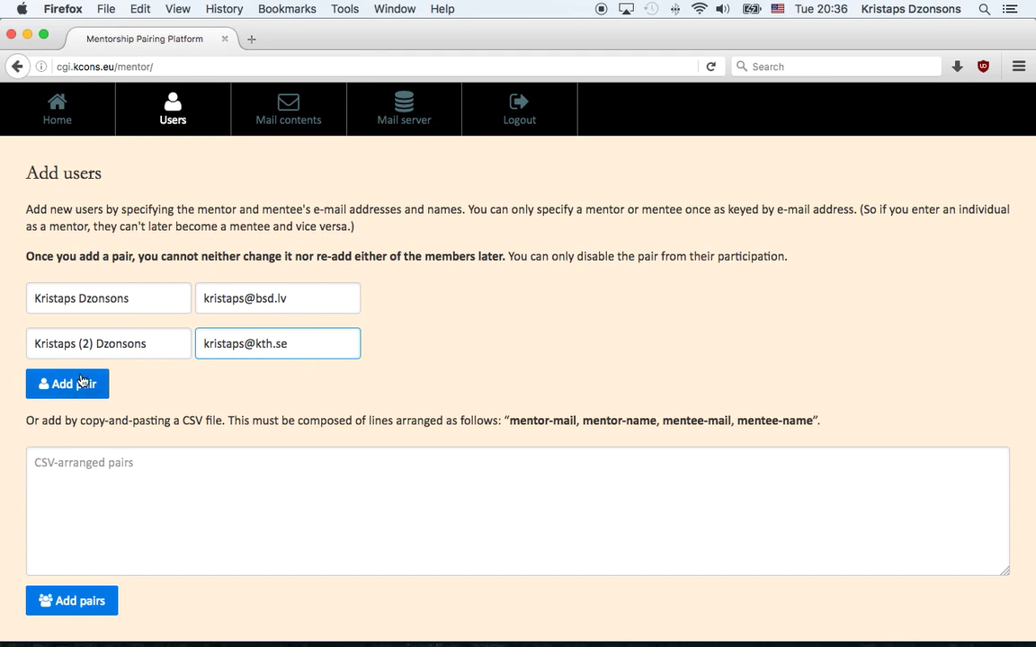
left_click(81, 385)
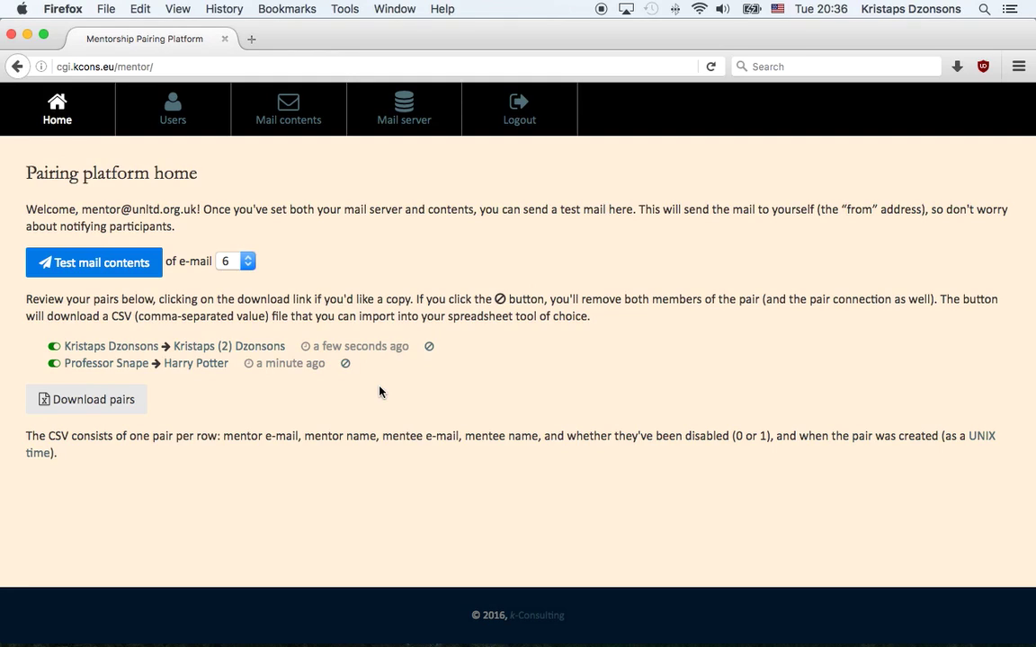
- Disable the newer pair with its ⊘ button and confirm Yes at 'Really remove?'
left_click(429, 347)
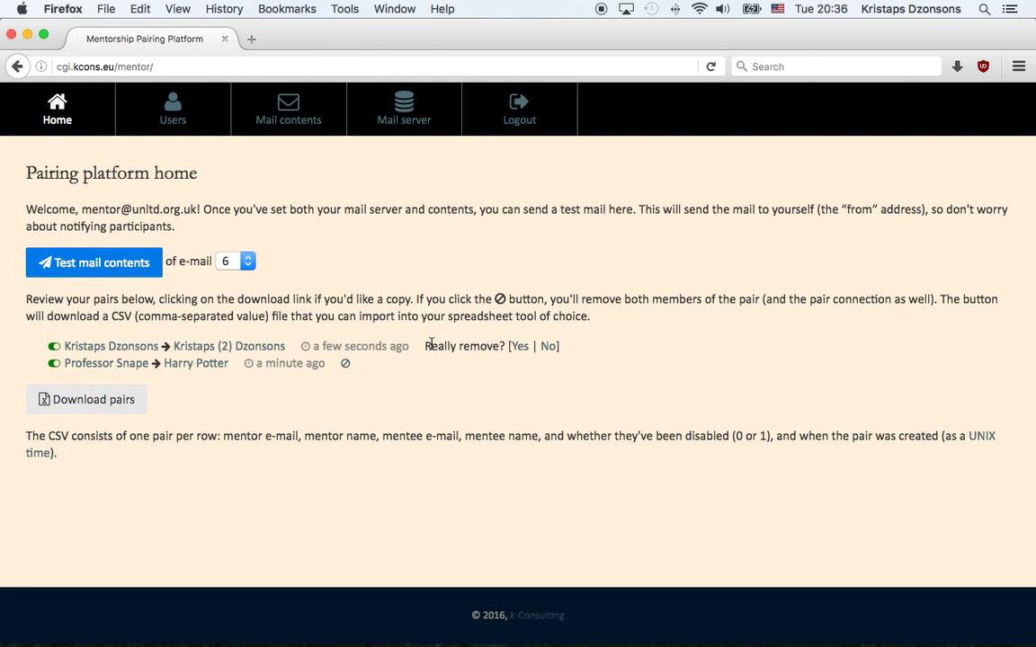
left_click(521, 349)
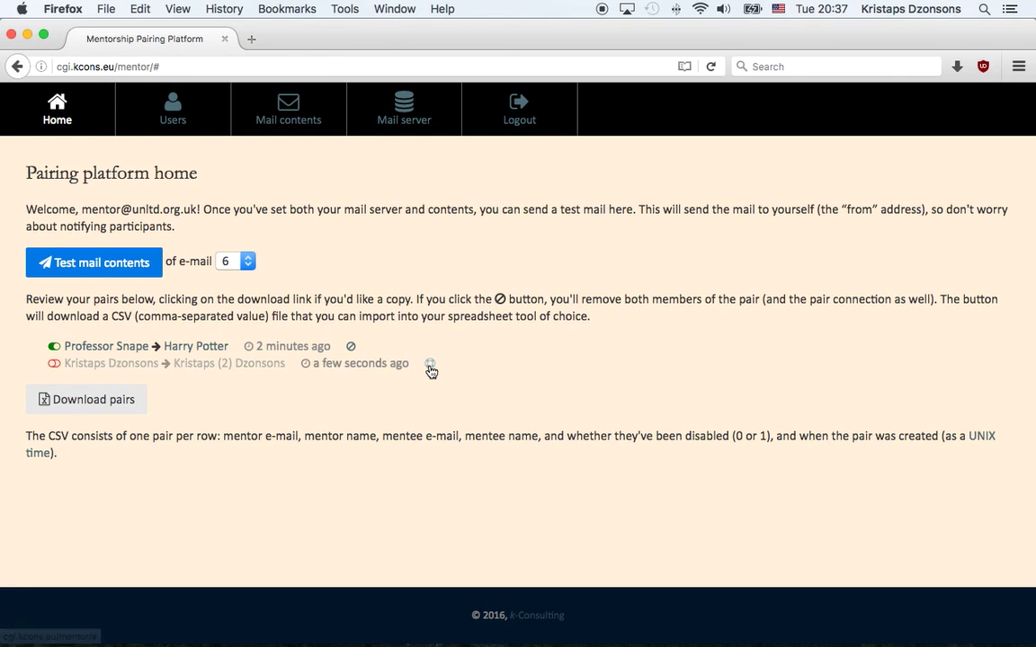
- Re-enable the newer disabled mentor–mentee pair so both pairs are active
left_click(430, 364)
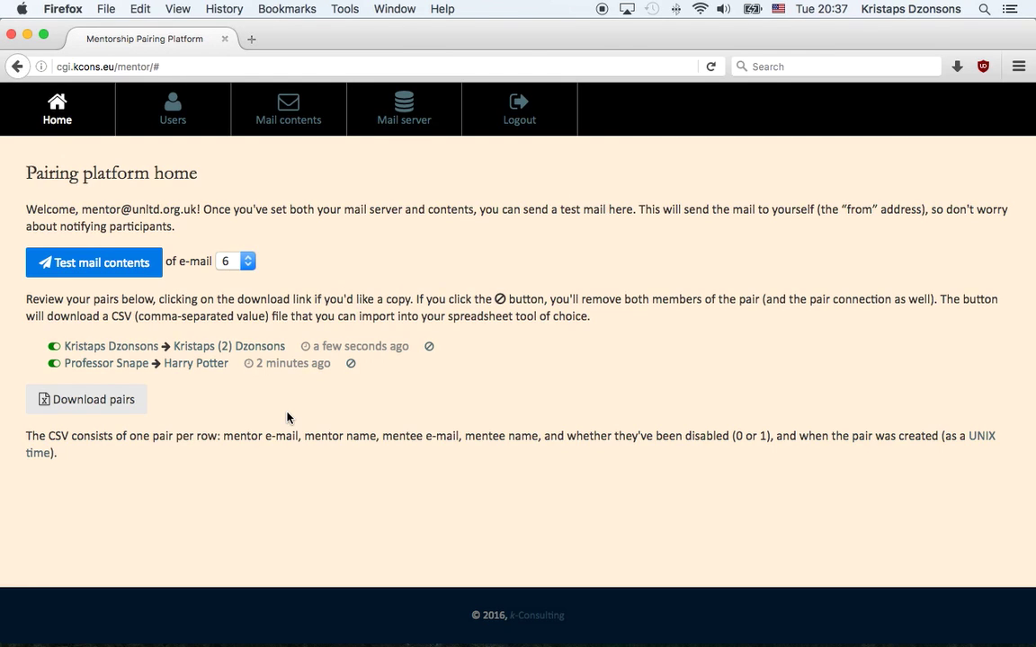
- Download the pairs as download.csv and open it with TextEdit instead of Excel
left_click(72, 407)
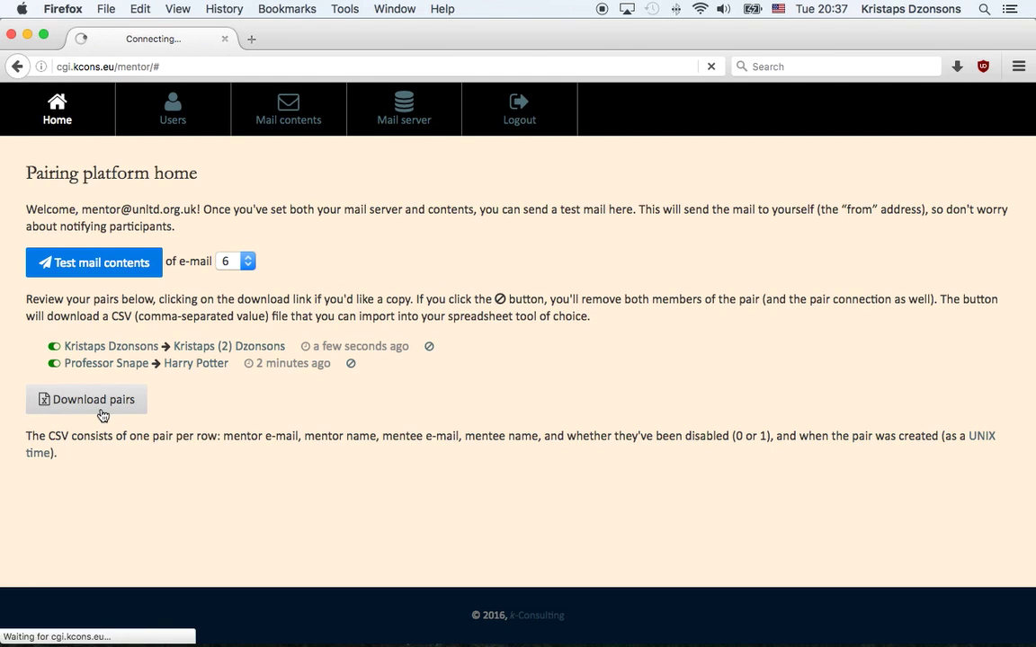
left_click(546, 371)
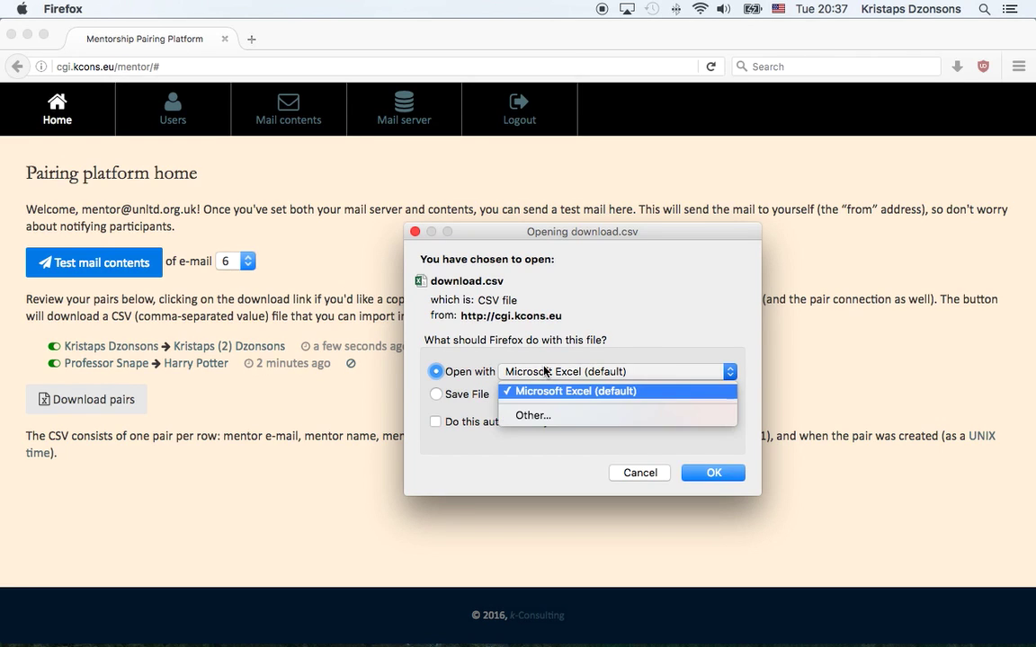
left_click(549, 415)
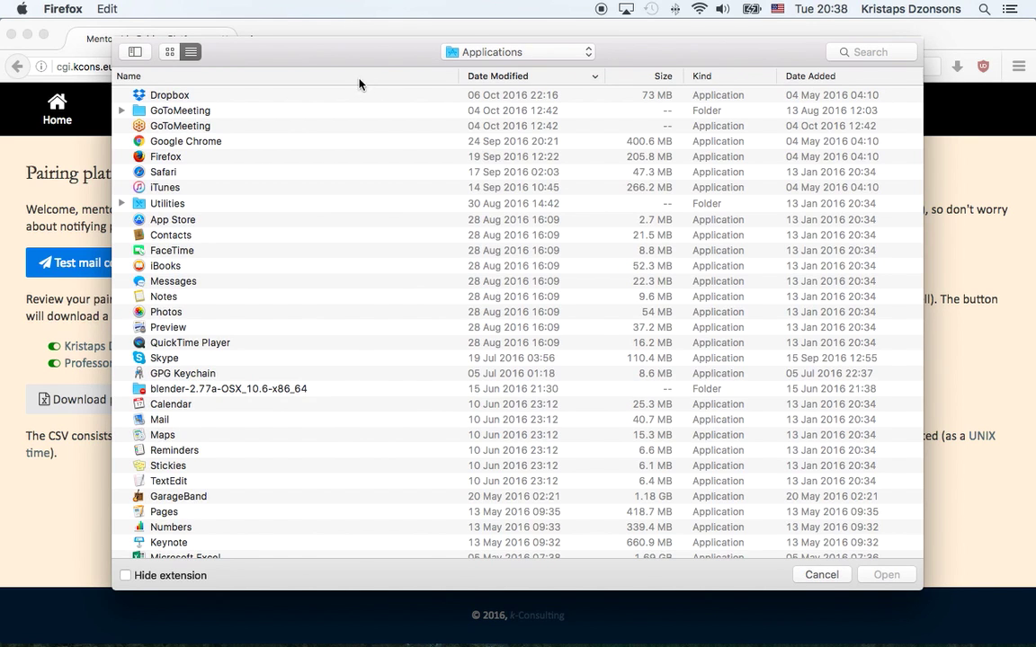
scroll(186, 311, "down", 4)
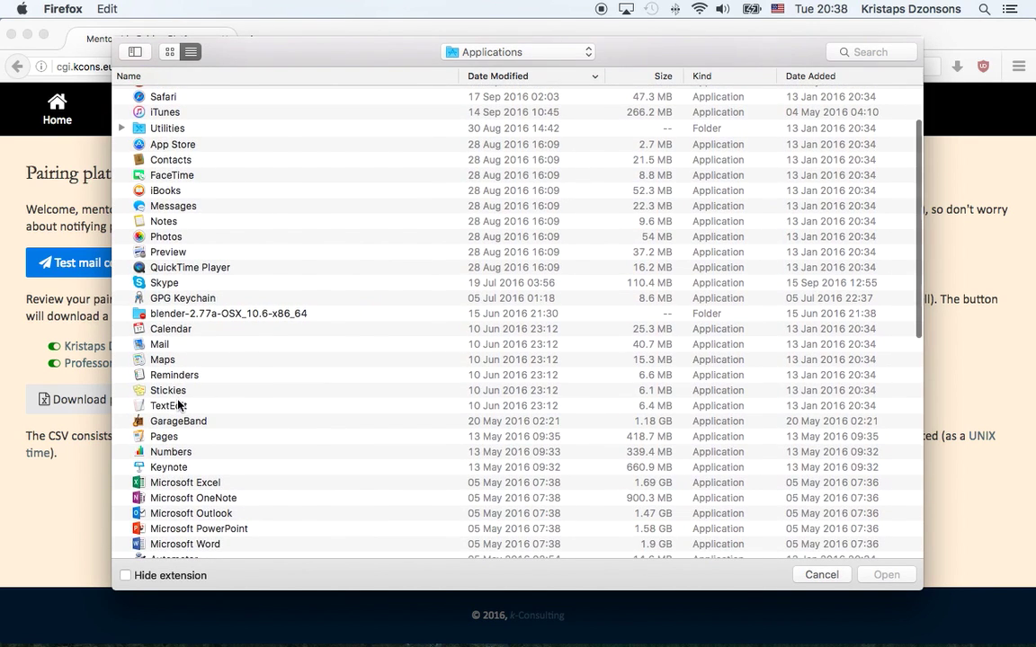
left_click(178, 405)
double_click(178, 405)
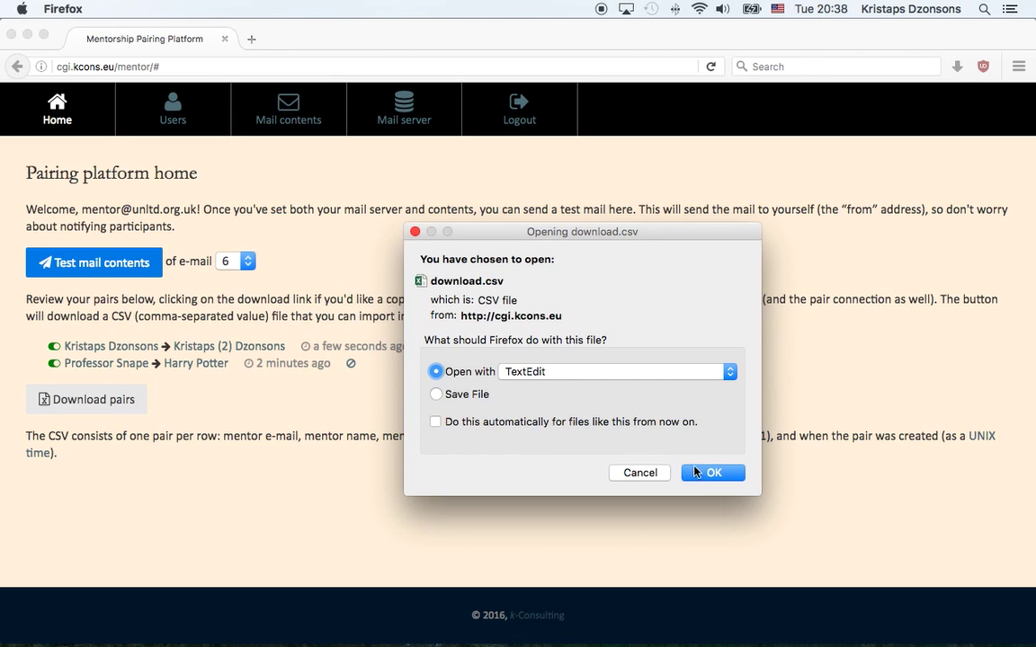
left_click(700, 473)
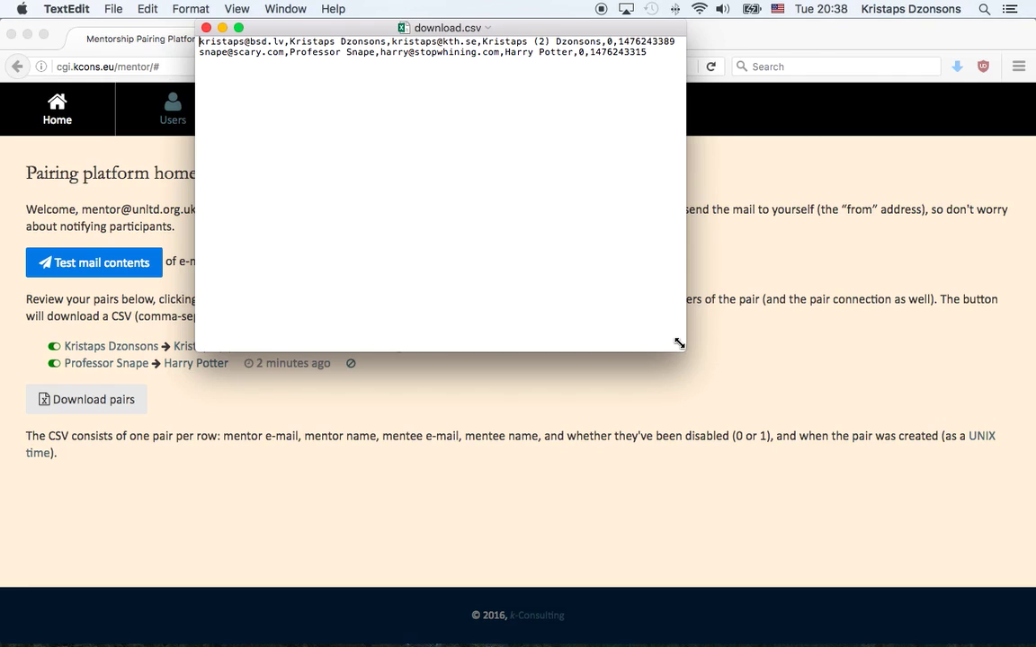
- Widen the TextEdit window to read both pair rows and timestamps, then close download.csv
left_click_drag(683, 345, 805, 344)
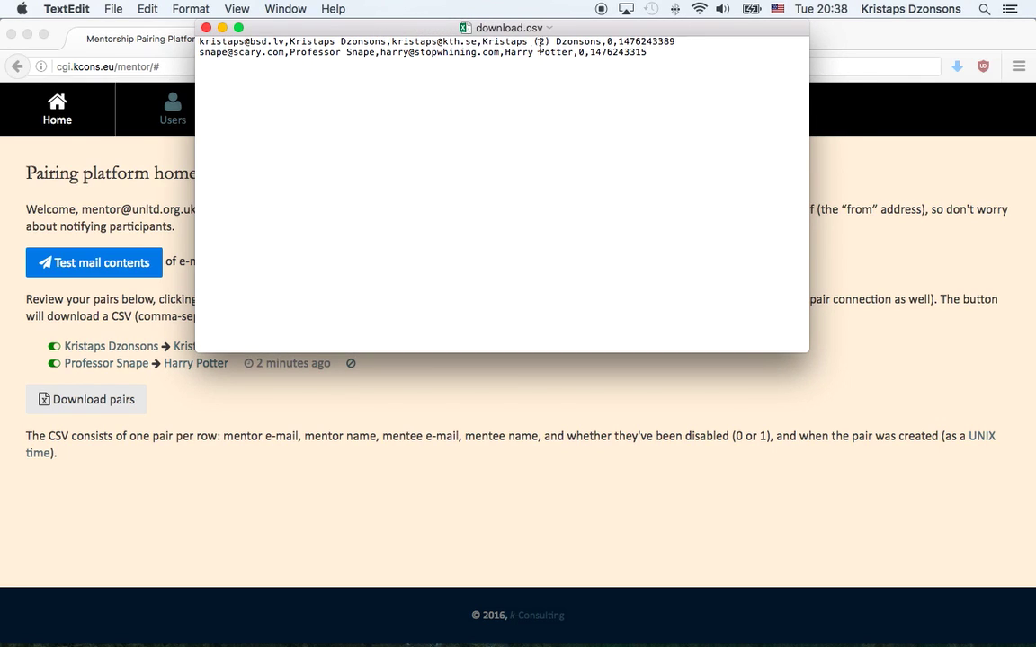
double_click(644, 40)
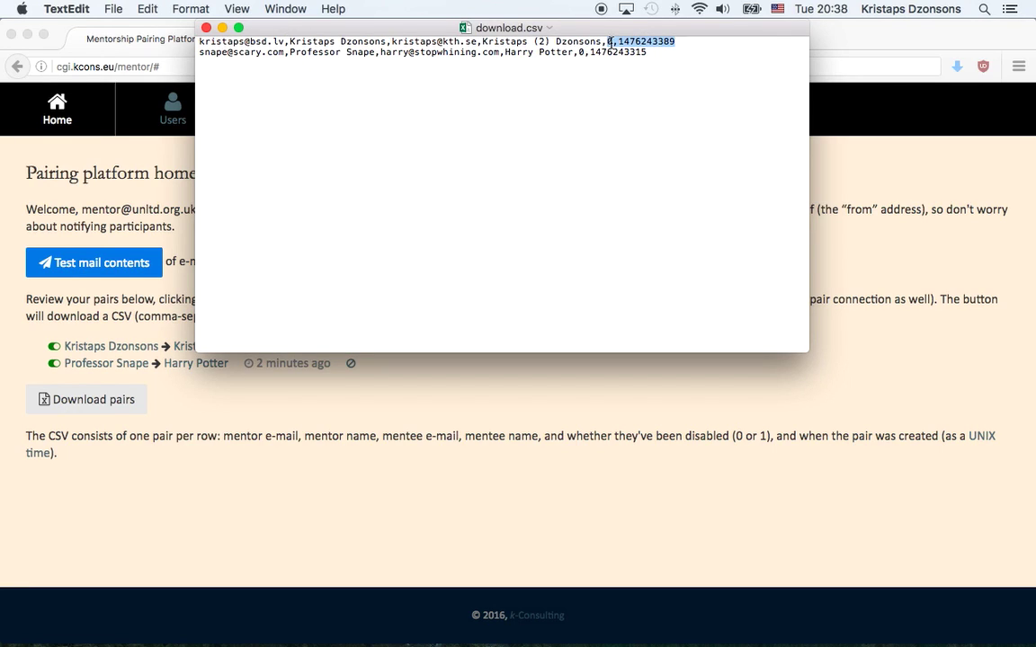
left_click(615, 43)
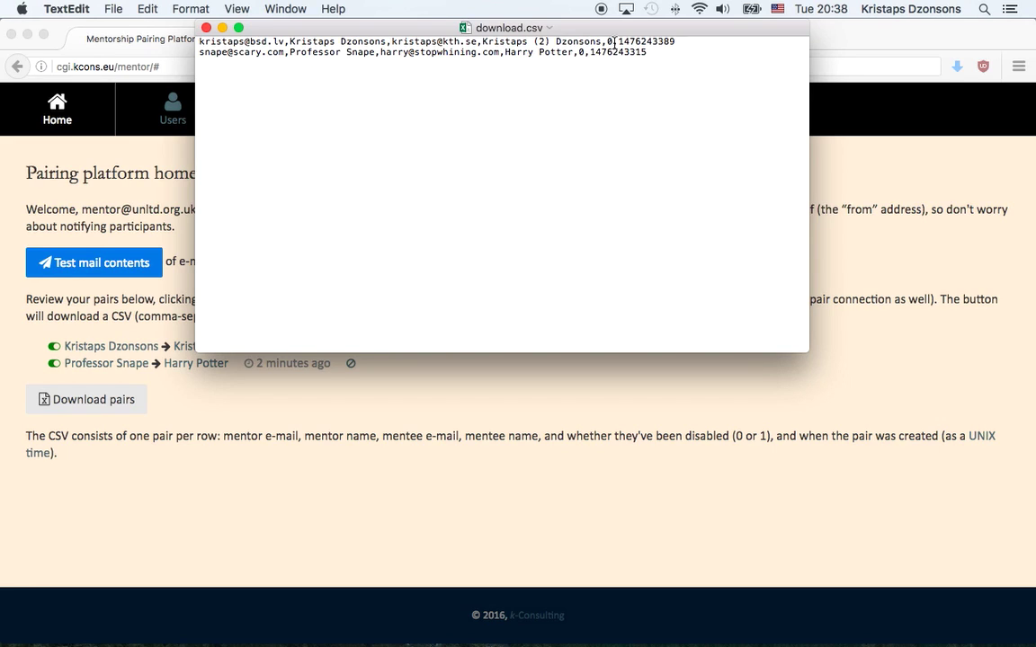
left_click(183, 24)
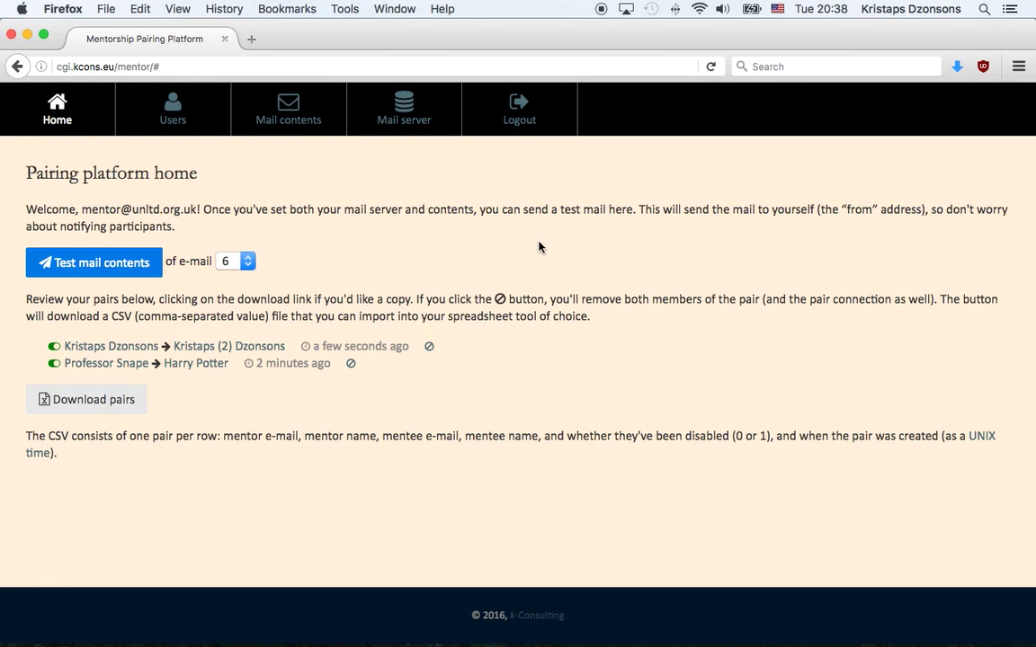
- Log out from the top navigation bar, returning to the sign-in page
left_click(513, 105)
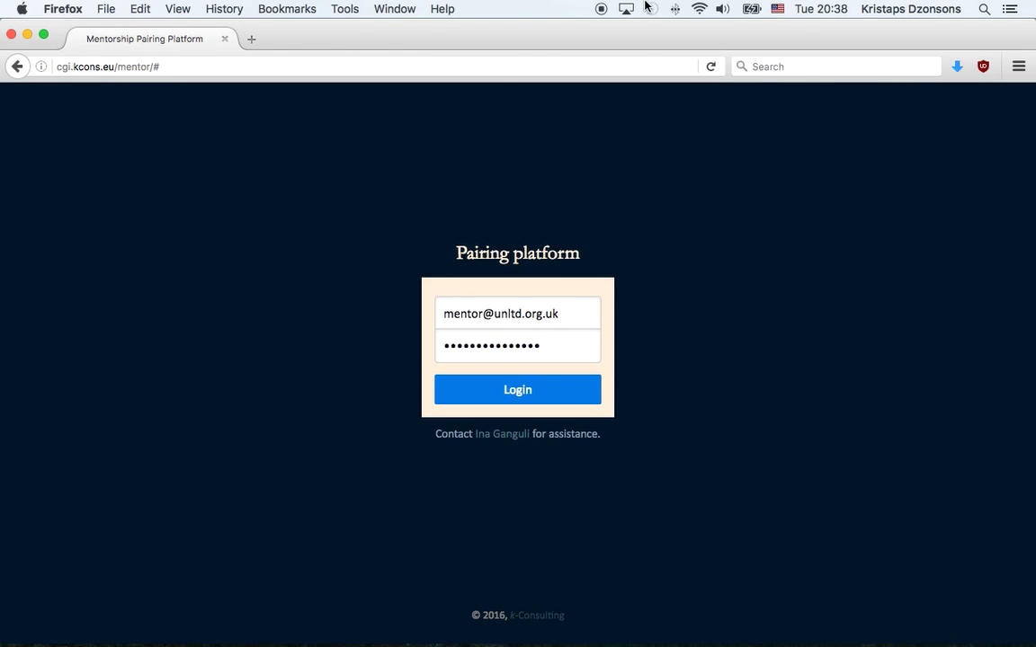